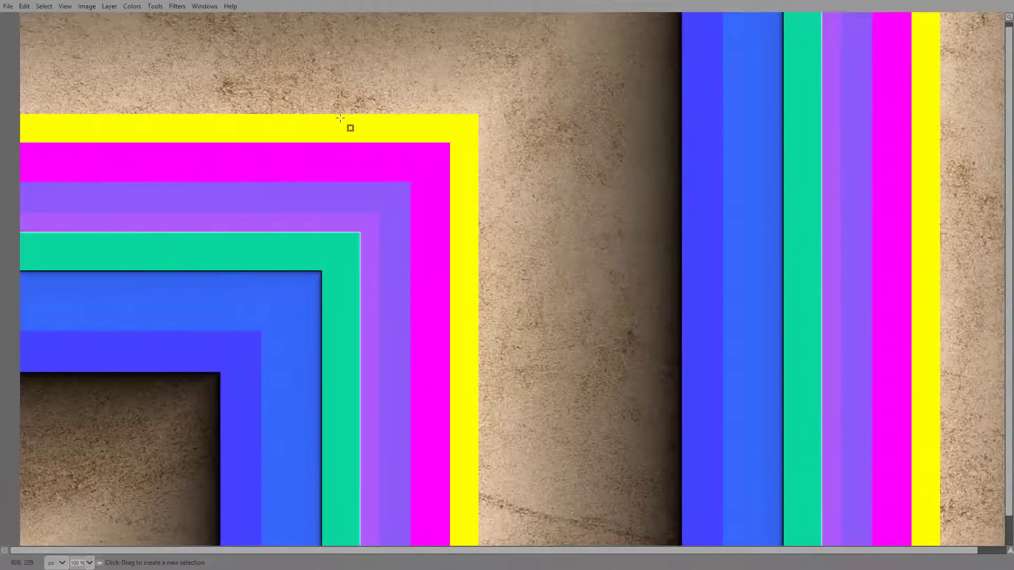
Step: Bring back the docked panels and examine the tutorial search results in the pasted screenshot image
{"action": "key", "text": "Tab"}
{"action": "left_click", "coordinate": [162, 23]}
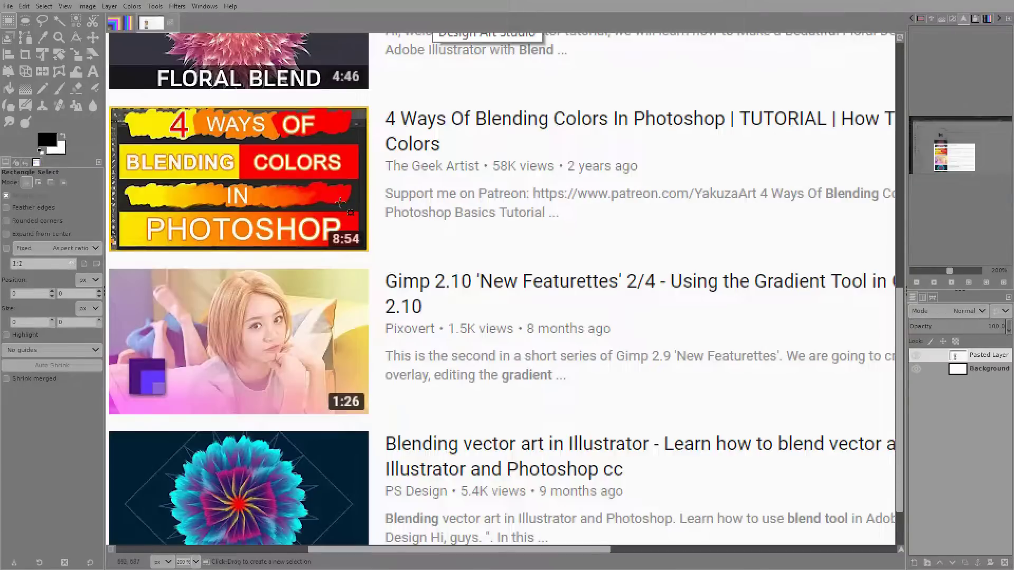
{"action": "key", "text": "space"}
{"action": "key", "text": "space"}
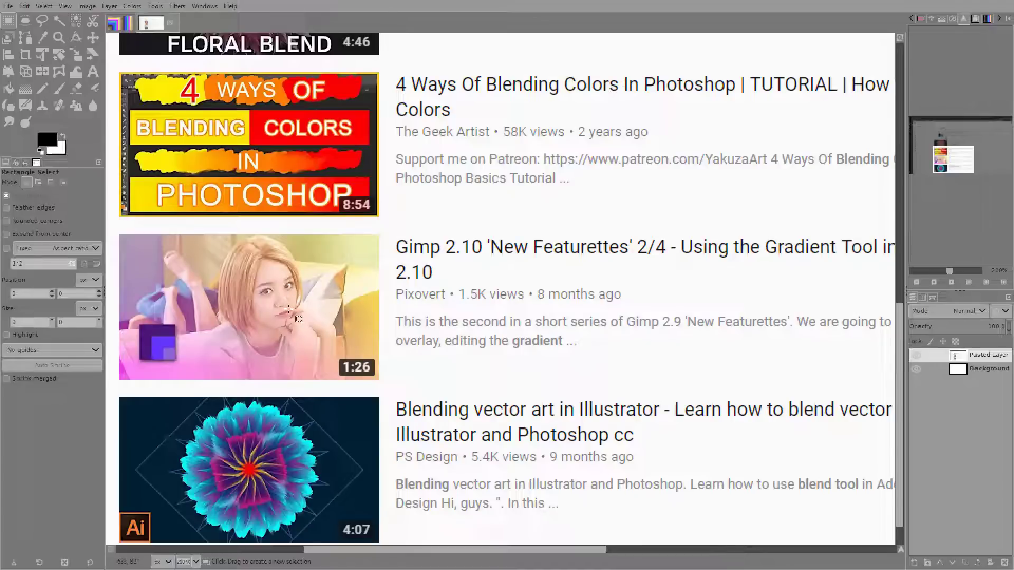
{"action": "left_click_drag", "start_coordinate": [360, 310], "coordinate": [346, 313]}
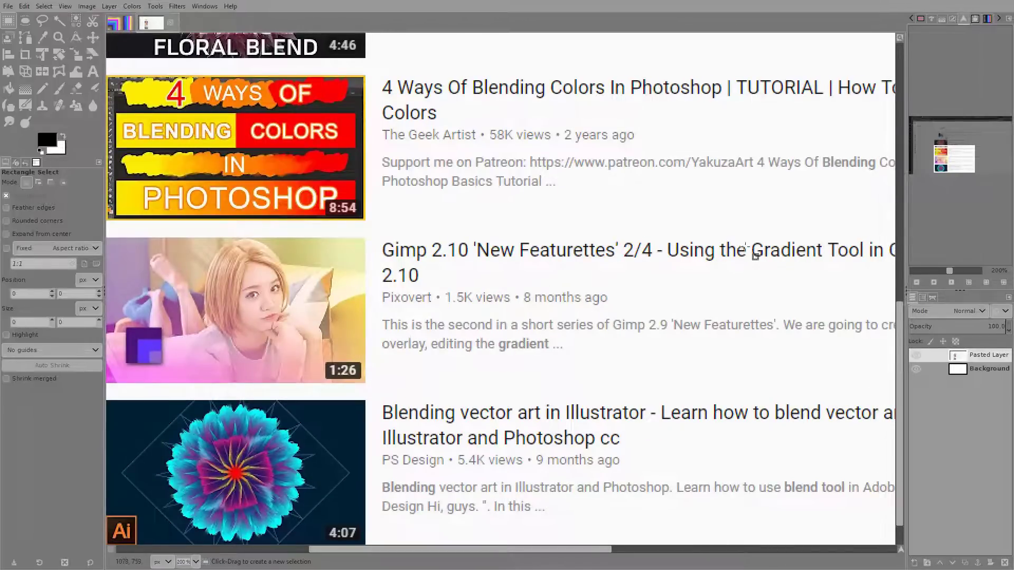
{"action": "scroll", "coordinate": [745, 247], "scroll_direction": "right", "scroll_amount": 2}
{"action": "scroll", "coordinate": [651, 281], "scroll_direction": "left", "scroll_amount": 5}
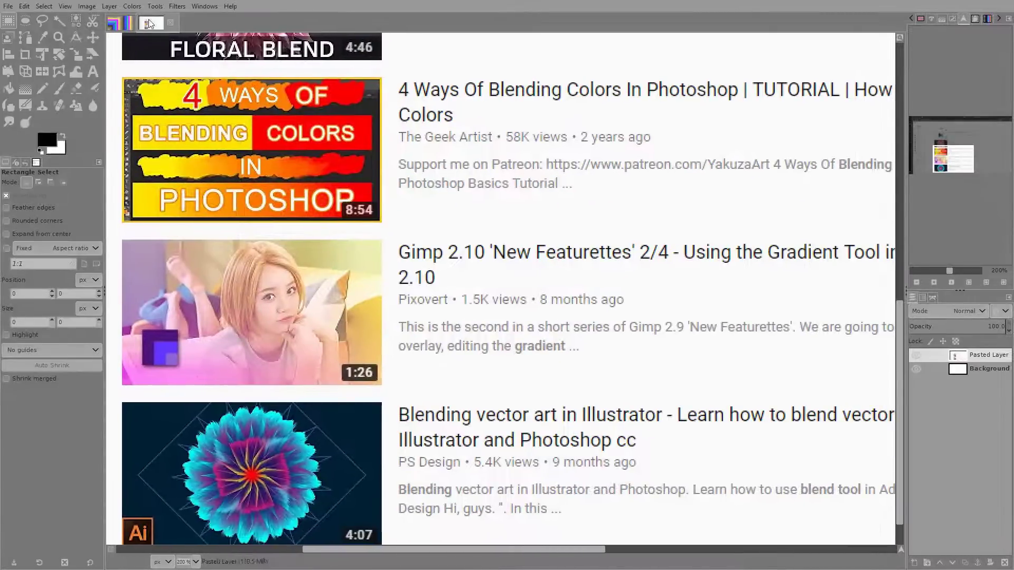
Step: Return to the striped texture image, activate the Gradient tool and hide the top layer named Layer
{"action": "left_click", "coordinate": [122, 24]}
{"action": "left_click_drag", "start_coordinate": [312, 185], "coordinate": [281, 199]}
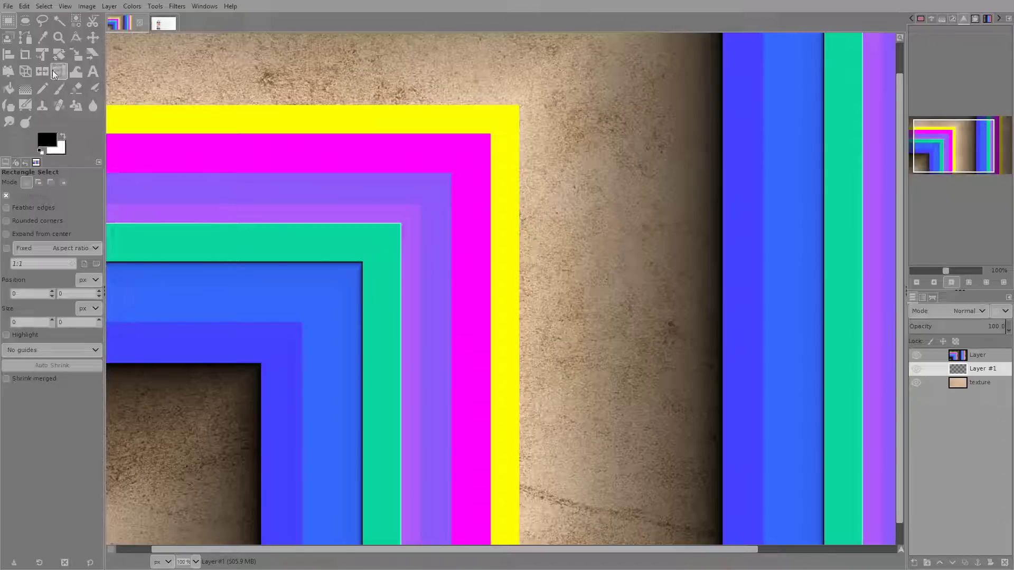
{"action": "left_click", "coordinate": [29, 95]}
{"action": "left_click_drag", "start_coordinate": [208, 227], "coordinate": [260, 199]}
{"action": "left_click_drag", "start_coordinate": [442, 158], "coordinate": [380, 200]}
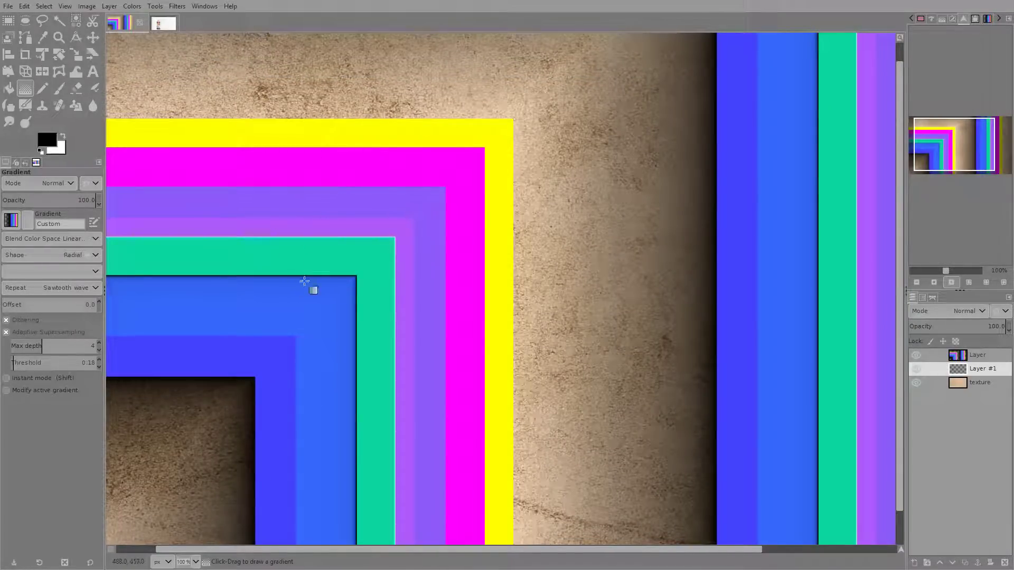
{"action": "left_click", "coordinate": [915, 354]}
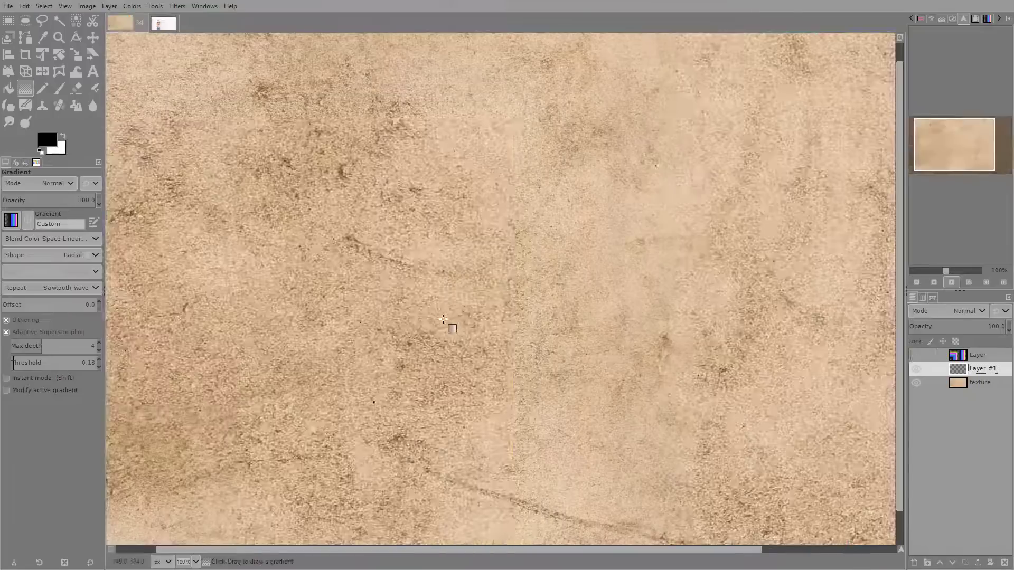
Step: Draw the Custom gradient on Layer #1 from the canvas's lower-left corner to about 628, 656 px and set its shape to Square
{"action": "left_click_drag", "start_coordinate": [360, 304], "coordinate": [365, 326]}
{"action": "scroll", "coordinate": [368, 329], "scroll_direction": "down", "scroll_amount": 2}
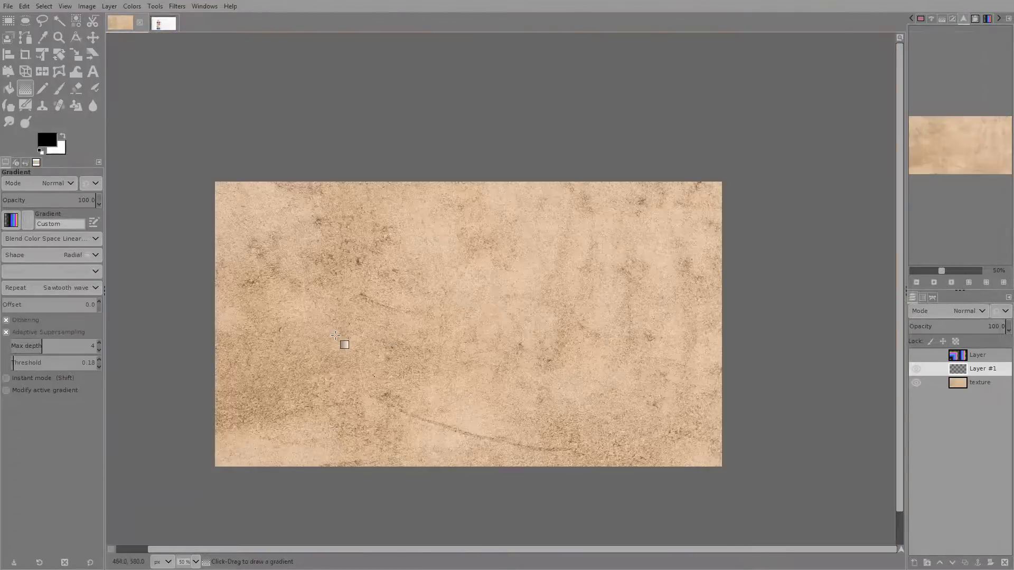
{"action": "scroll", "coordinate": [328, 330], "scroll_direction": "up", "scroll_amount": 2}
{"action": "scroll", "coordinate": [330, 352], "scroll_direction": "down", "scroll_amount": 1}
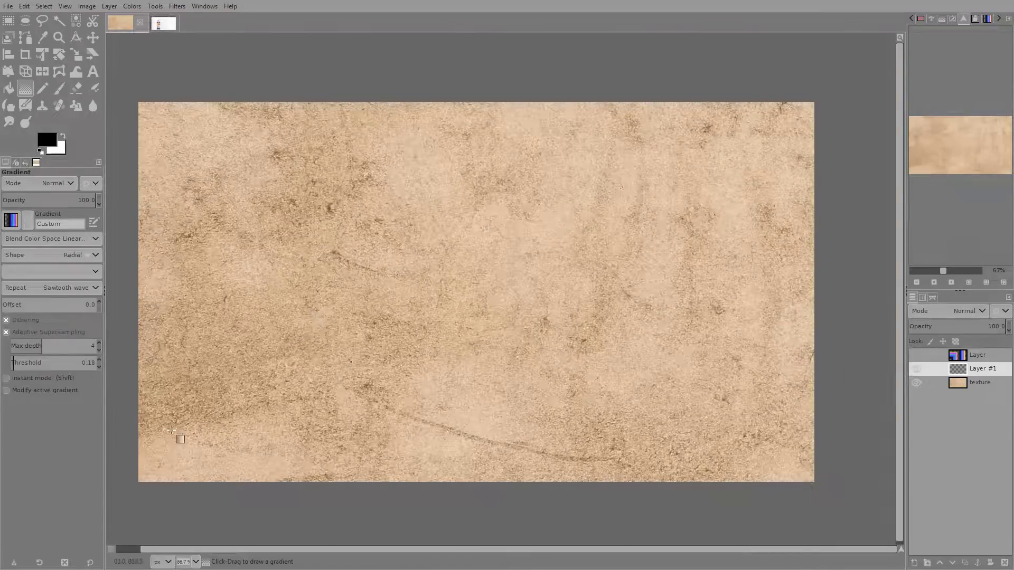
{"action": "mouse_move", "coordinate": [135, 474]}
{"action": "left_mouse_down"}
{"action": "mouse_move", "coordinate": [249, 398]}
{"action": "mouse_move", "coordinate": [418, 320]}
{"action": "mouse_move", "coordinate": [359, 333]}
{"action": "left_mouse_up"}
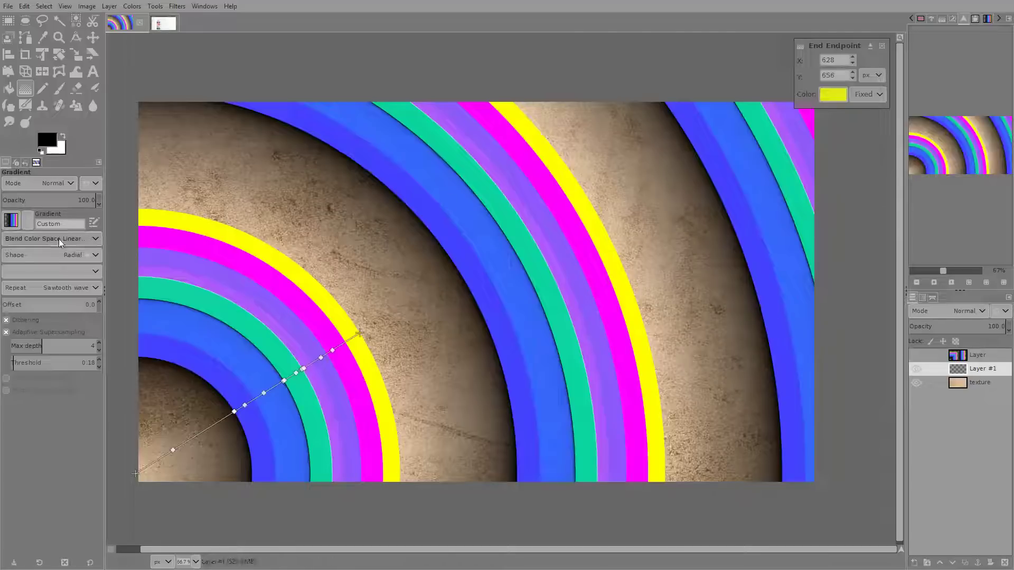
{"action": "left_click", "coordinate": [49, 251]}
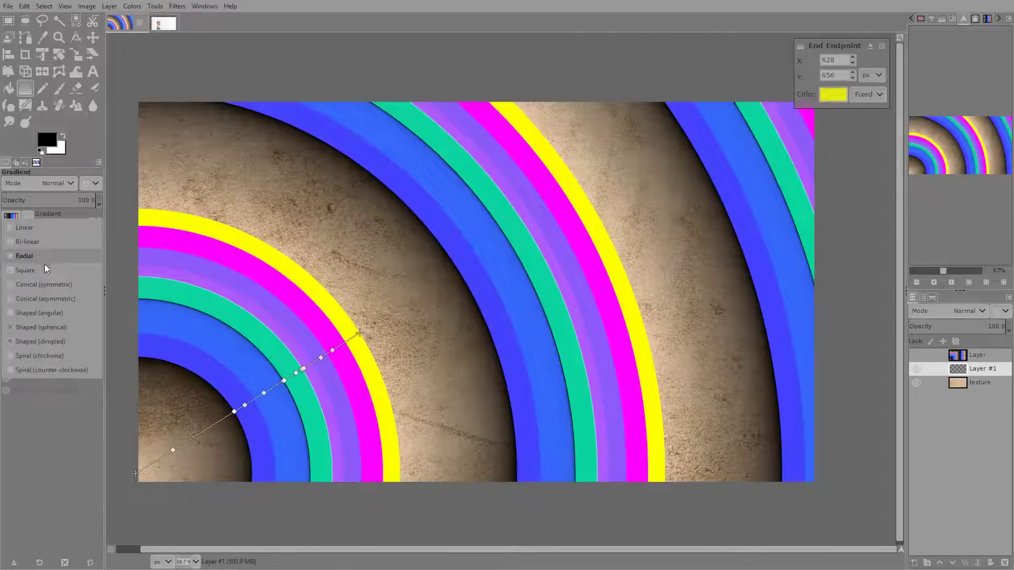
{"action": "left_click", "coordinate": [43, 269]}
Step: Move the midpoint between the magenta and yellow bands to position 93.02
{"action": "scroll", "coordinate": [347, 325], "scroll_direction": "up", "scroll_amount": 1}
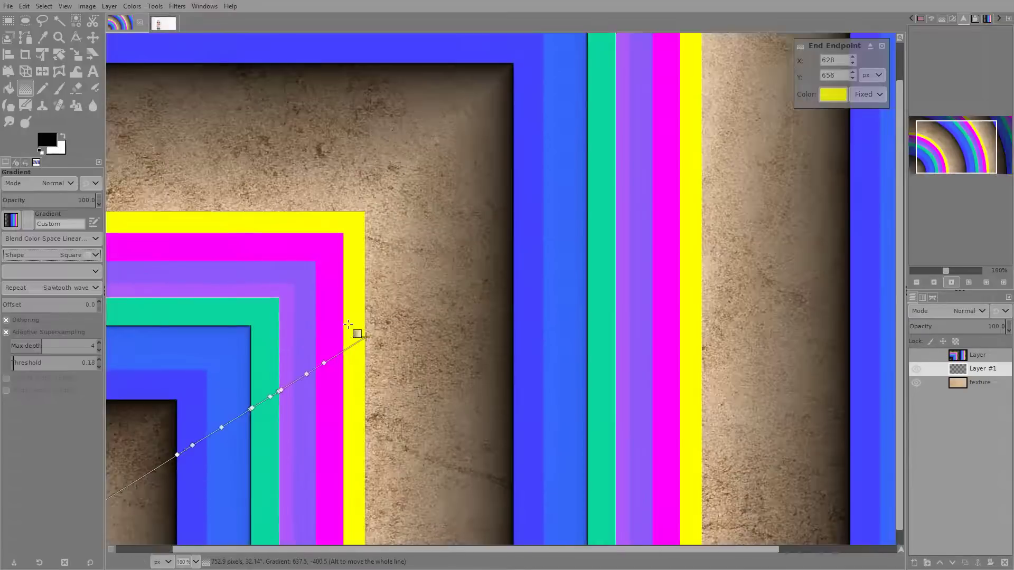
{"action": "scroll", "coordinate": [339, 266], "scroll_direction": "up", "scroll_amount": 2}
{"action": "left_click_drag", "start_coordinate": [454, 181], "coordinate": [516, 99]}
{"action": "left_click_drag", "start_coordinate": [464, 233], "coordinate": [485, 164]}
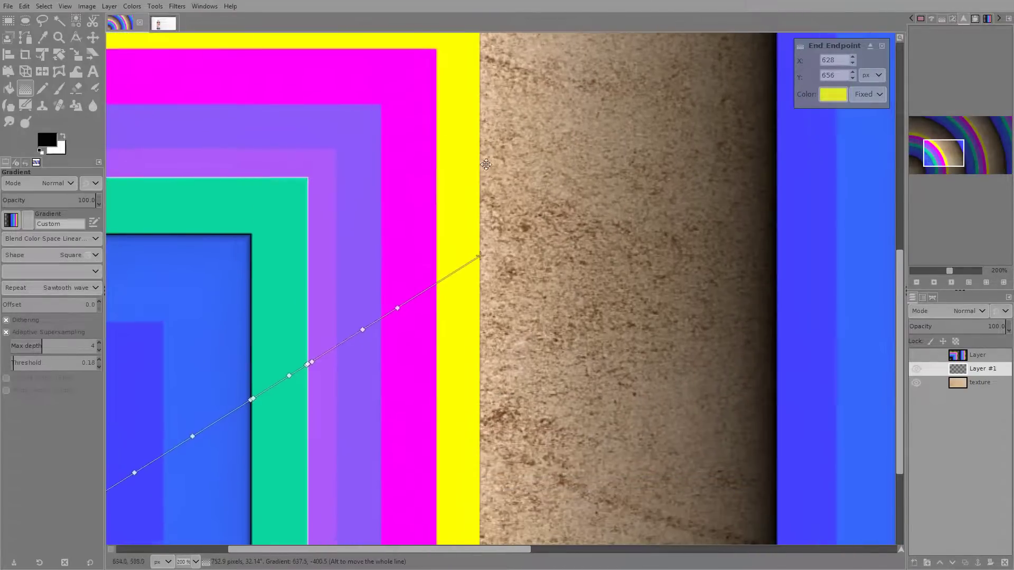
{"action": "left_click", "coordinate": [437, 284]}
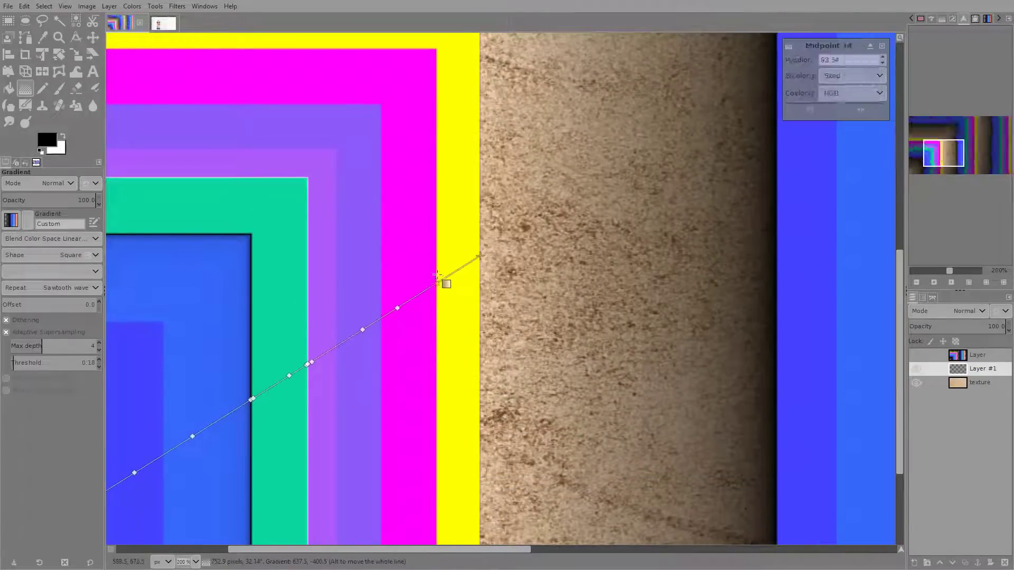
{"action": "left_click_drag", "start_coordinate": [438, 283], "coordinate": [434, 285]}
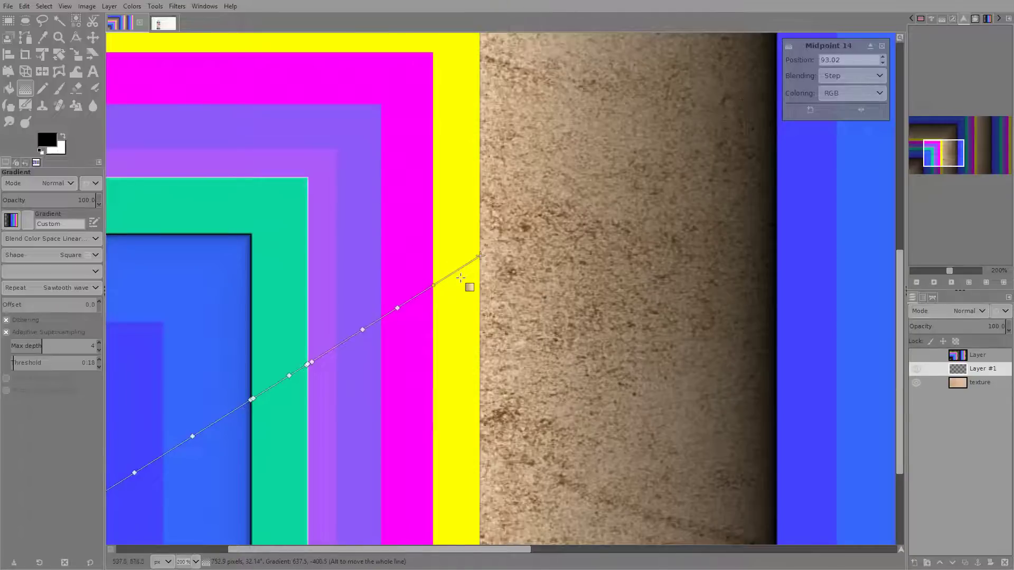
Step: Try Linear blending on the magenta-to-yellow midpoint and return it to Step
{"action": "left_click", "coordinate": [854, 79]}
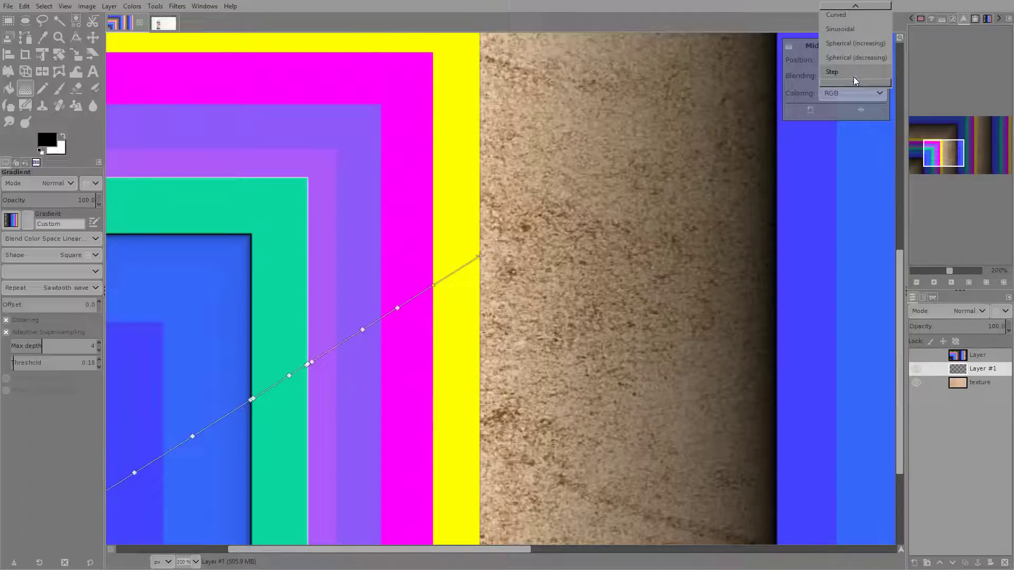
{"action": "left_click", "coordinate": [840, 13]}
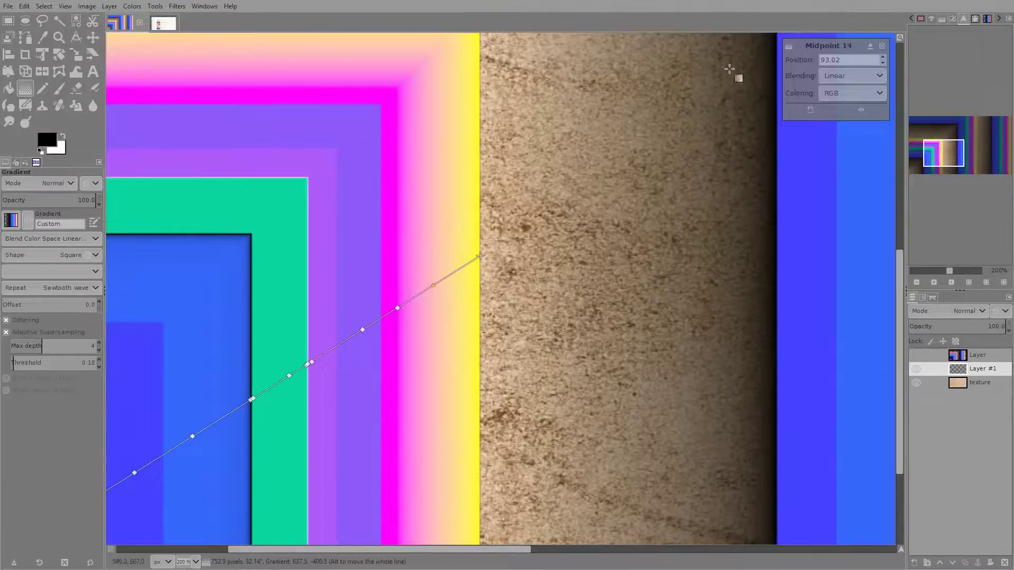
{"action": "left_click", "coordinate": [846, 78]}
{"action": "left_click", "coordinate": [842, 145]}
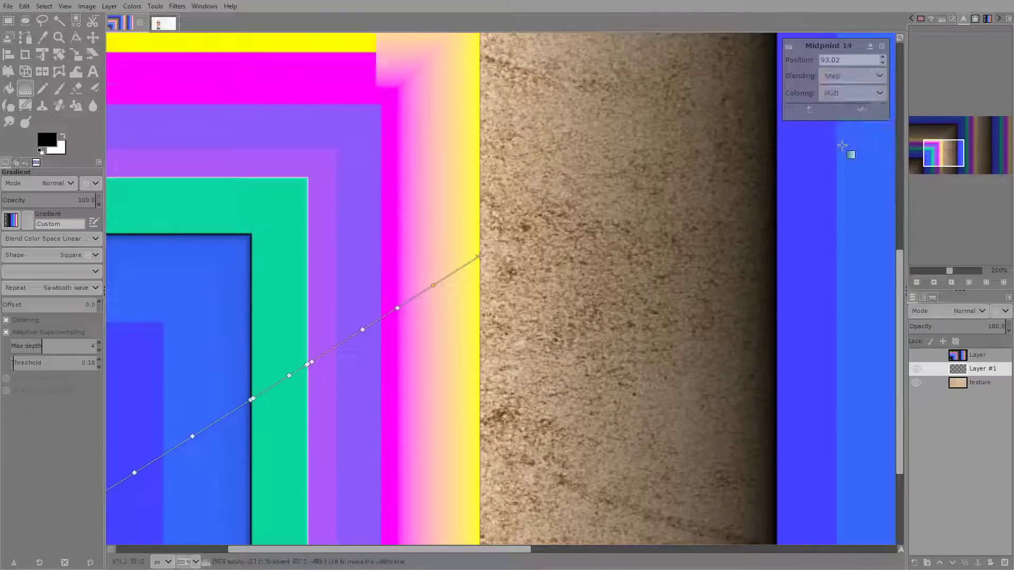
Step: Move the gradient's end endpoint to about 643, 646 px, lengthening the gradient line
{"action": "left_click_drag", "start_coordinate": [479, 257], "coordinate": [499, 244]}
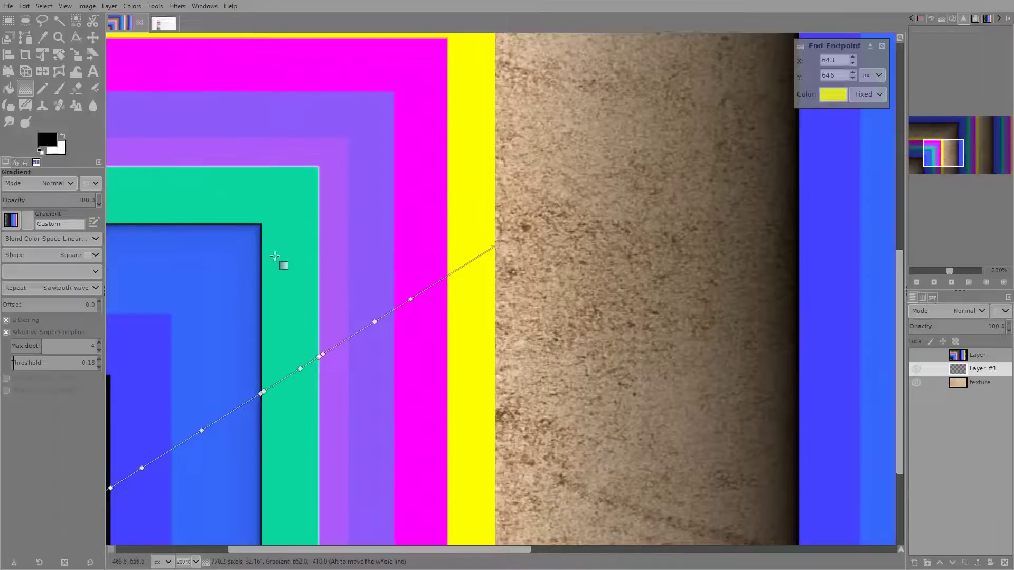
{"action": "left_click_drag", "start_coordinate": [302, 246], "coordinate": [431, 268]}
{"action": "left_click_drag", "start_coordinate": [584, 274], "coordinate": [438, 222]}
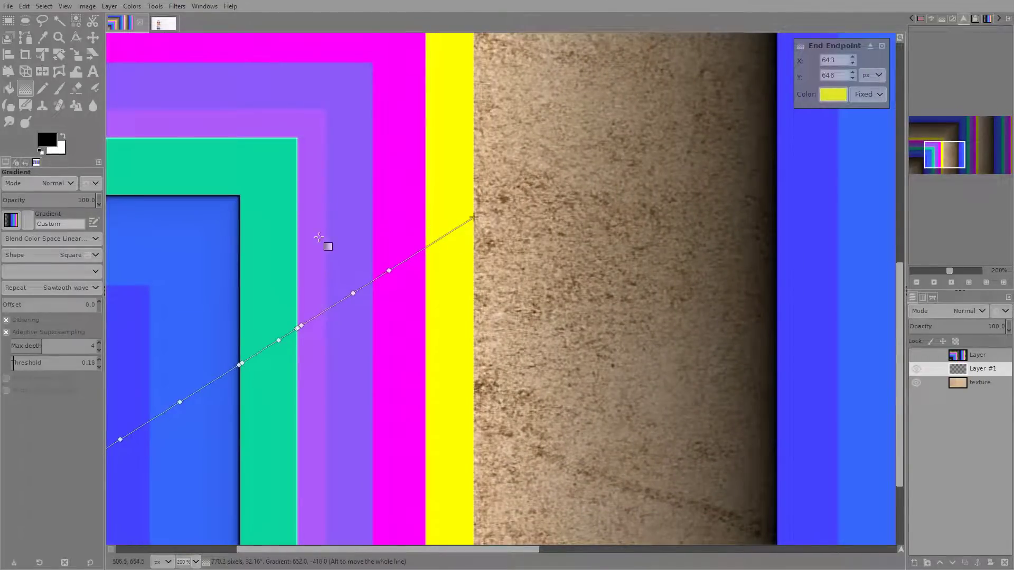
{"action": "scroll", "coordinate": [313, 250], "scroll_direction": "down", "scroll_amount": 3}
{"action": "left_click_drag", "start_coordinate": [322, 235], "coordinate": [450, 311]}
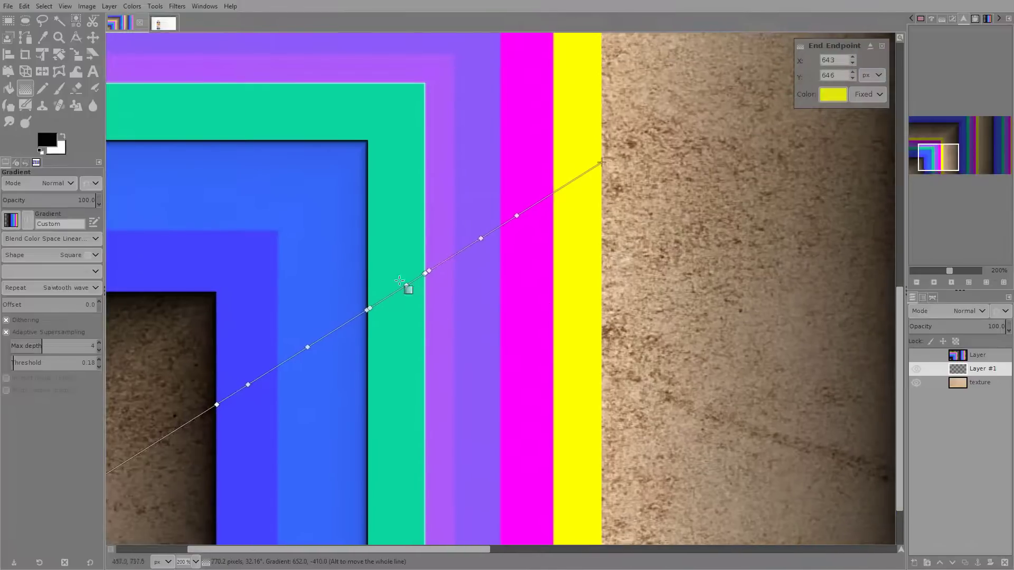
Step: Look at the list of available gradients and close it without choosing another one
{"action": "left_click", "coordinate": [12, 219]}
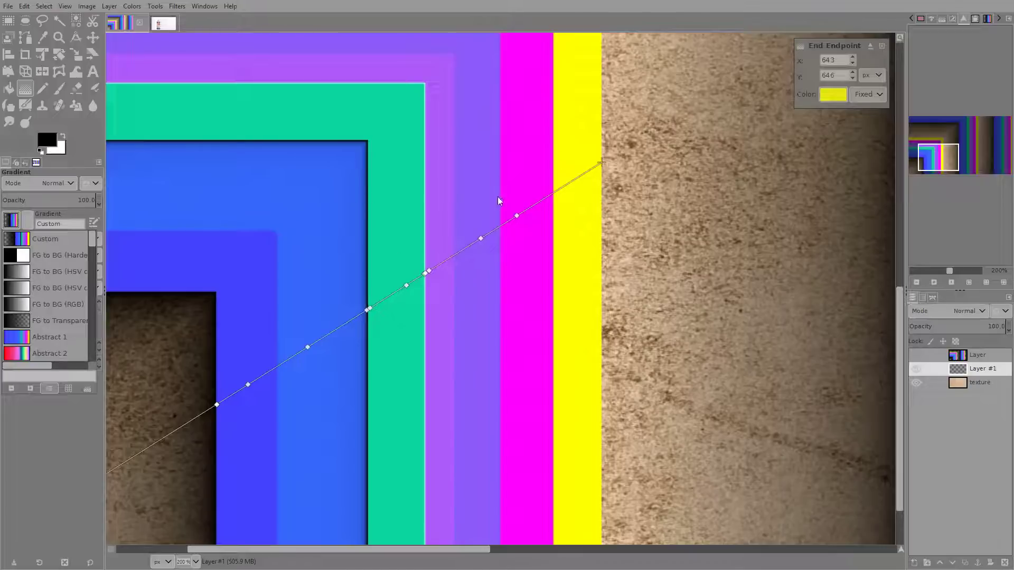
{"action": "left_click", "coordinate": [602, 163]}
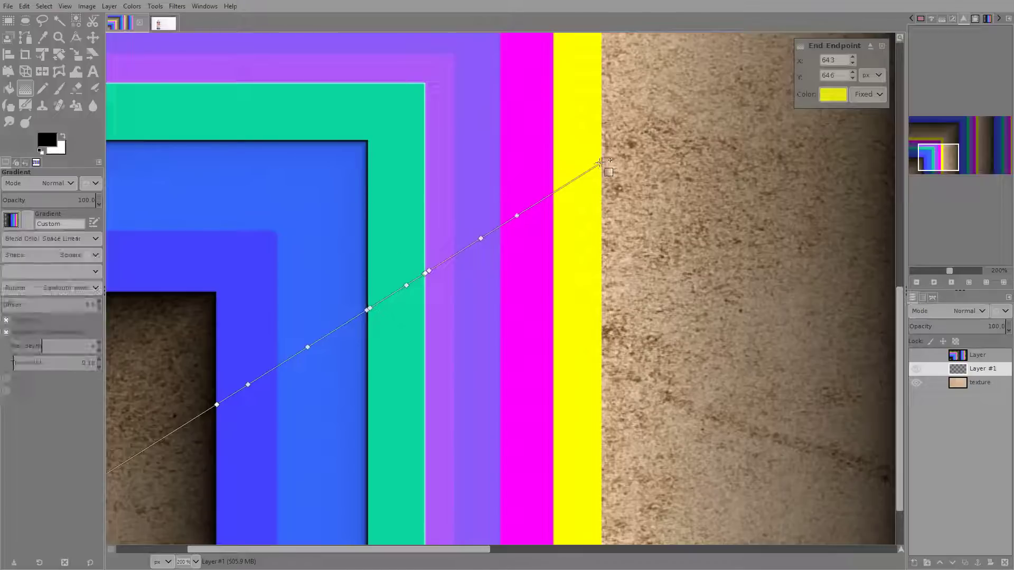
Step: Set the blending of the midpoint between the magenta and yellow bands to Linear
{"action": "left_click", "coordinate": [556, 191]}
{"action": "left_click", "coordinate": [846, 79]}
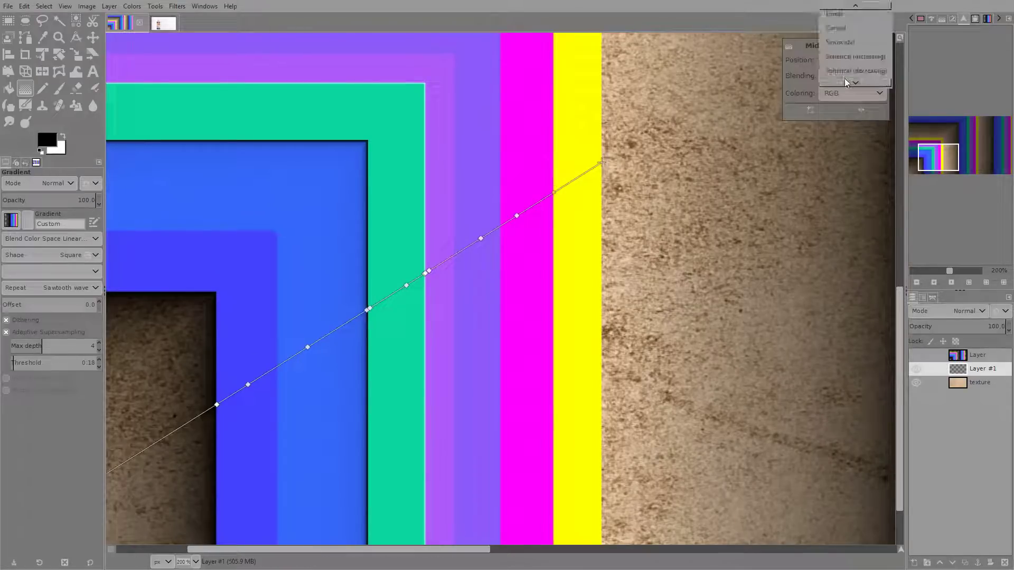
{"action": "left_click", "coordinate": [834, 9]}
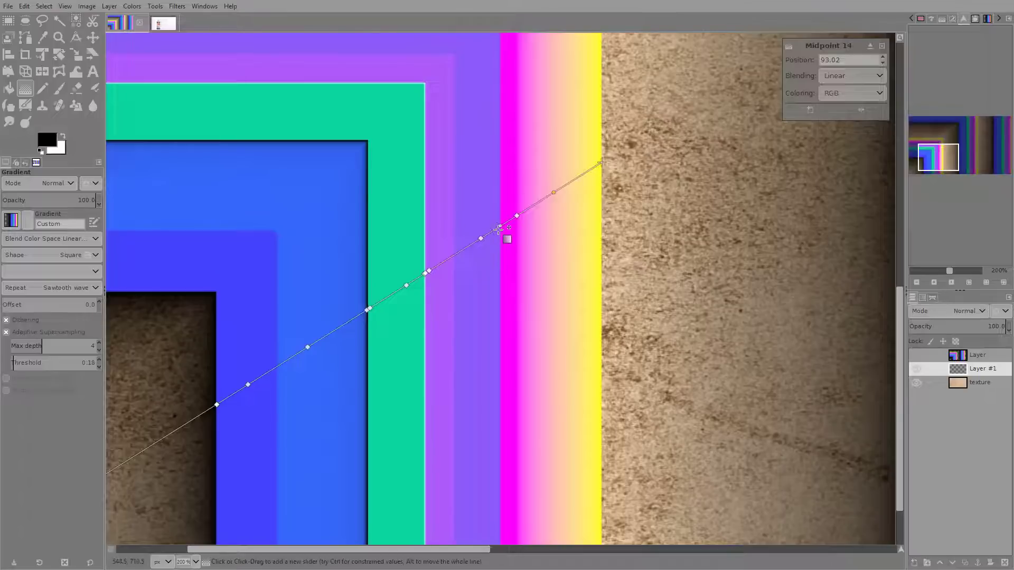
Step: Try Linear blending on the midpoint between the purple and magenta bands and return it to Step
{"action": "left_click", "coordinate": [518, 216]}
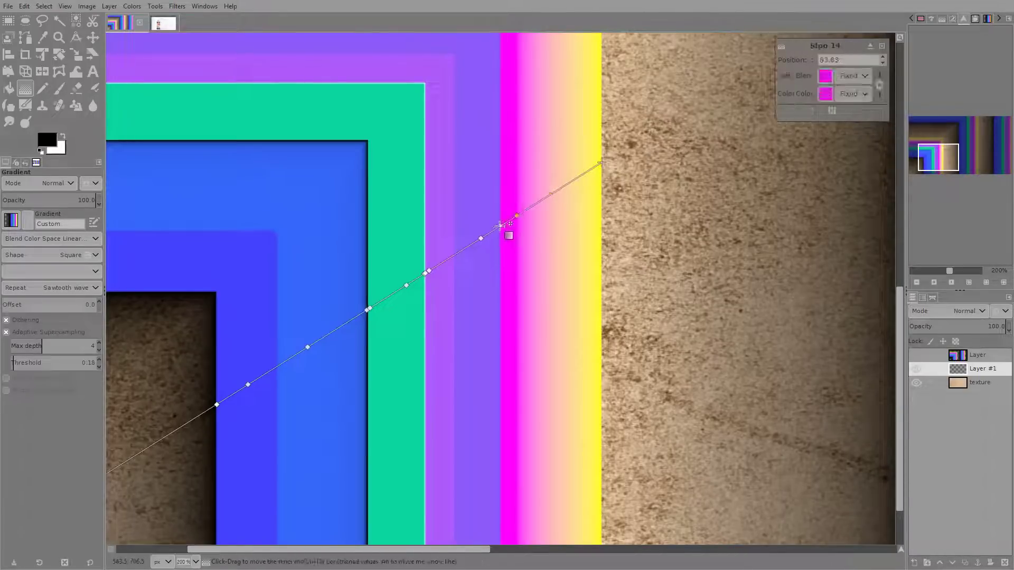
{"action": "left_click", "coordinate": [499, 226]}
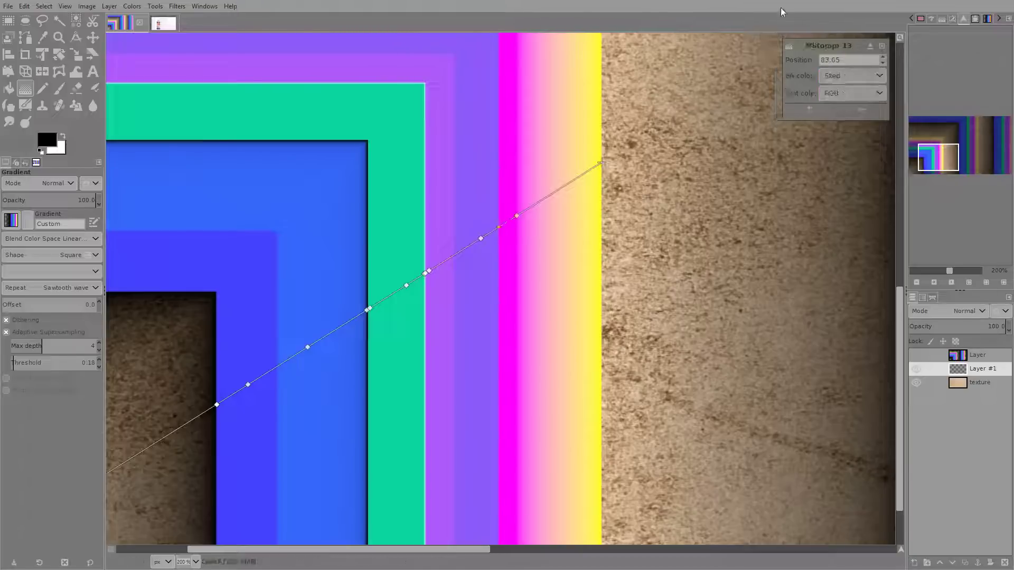
{"action": "left_click", "coordinate": [836, 75]}
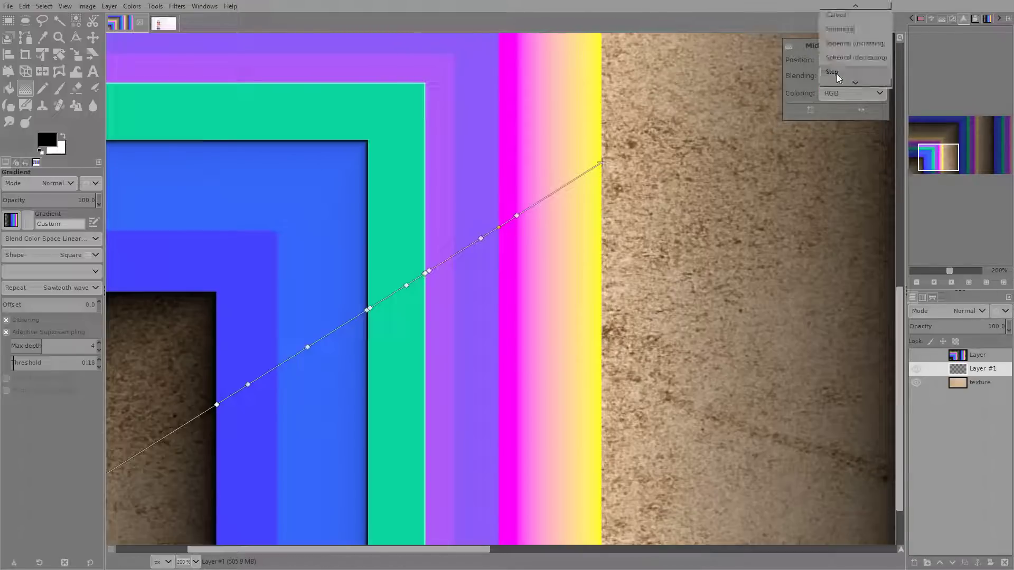
{"action": "left_click", "coordinate": [838, 15]}
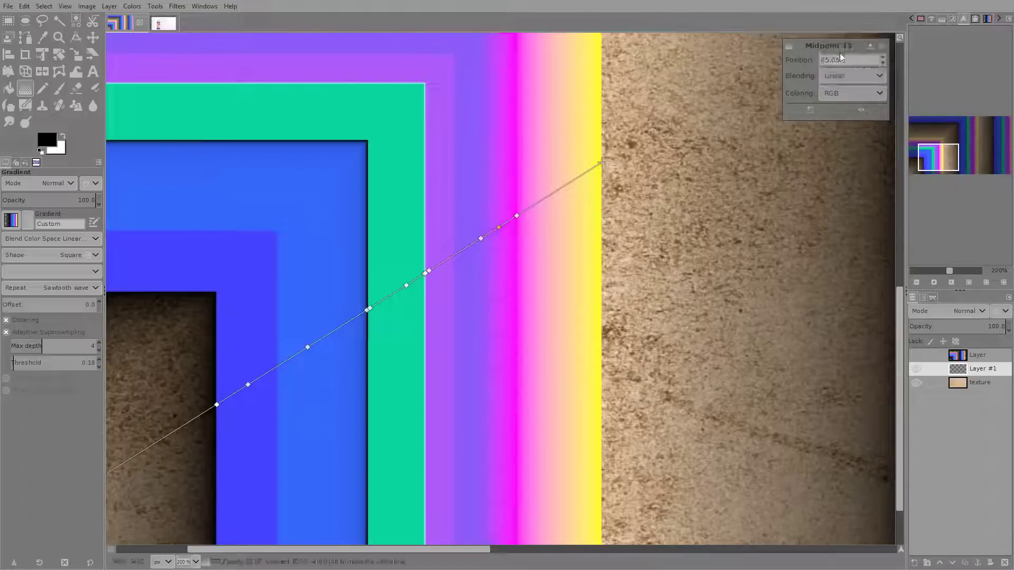
{"action": "left_click", "coordinate": [837, 77]}
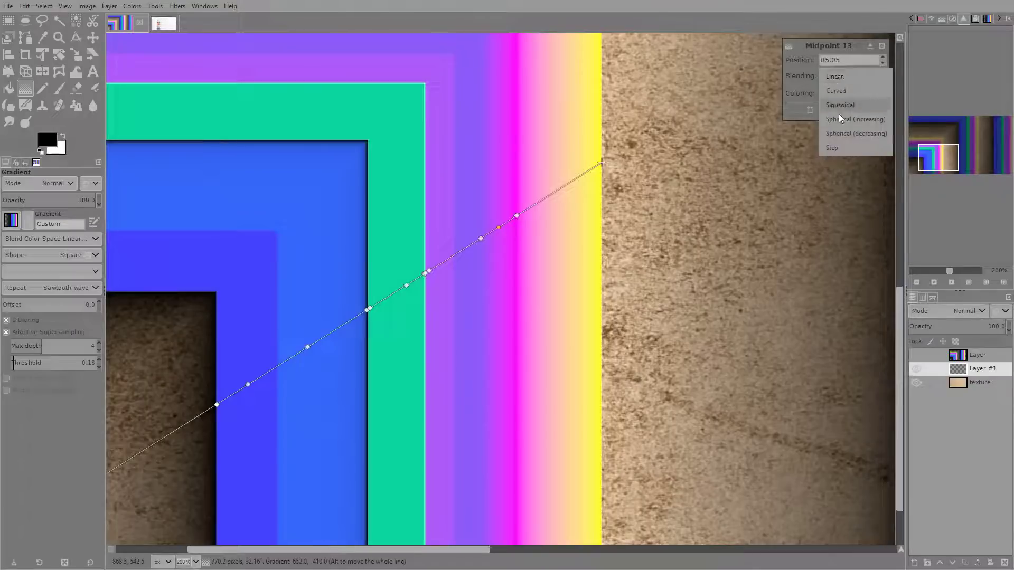
{"action": "left_click", "coordinate": [837, 148]}
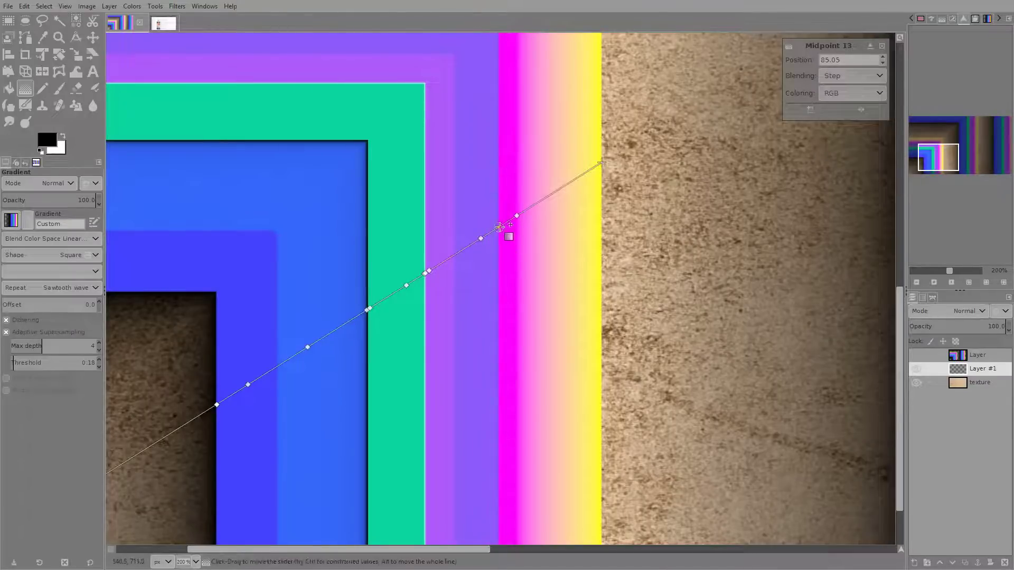
Step: Set the blending of the midpoint between the magenta and yellow bands to Step
{"action": "scroll", "coordinate": [498, 233], "scroll_direction": "down", "scroll_amount": 3}
{"action": "scroll", "coordinate": [497, 233], "scroll_direction": "up", "scroll_amount": 5}
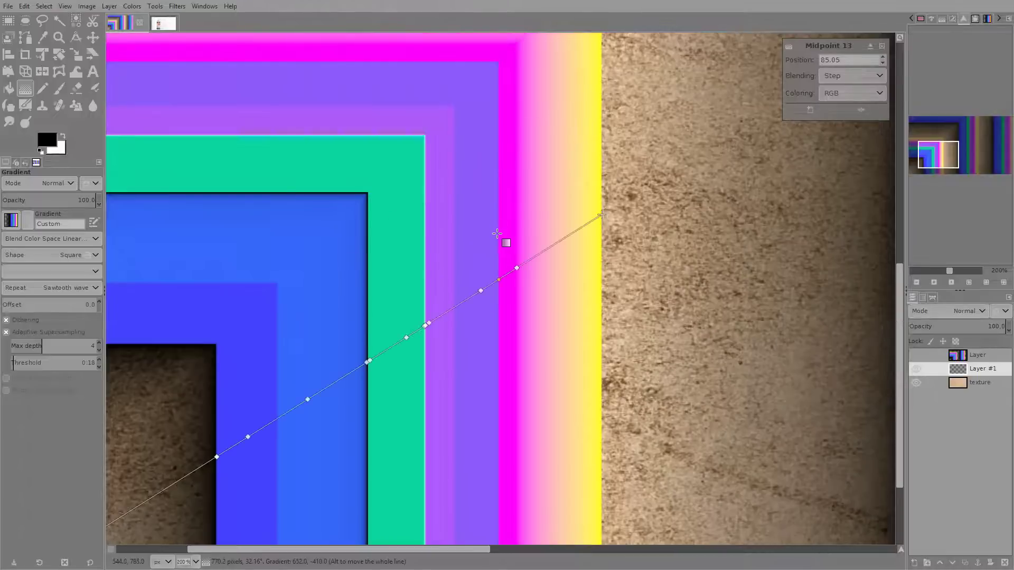
{"action": "left_click_drag", "start_coordinate": [529, 308], "coordinate": [519, 303]}
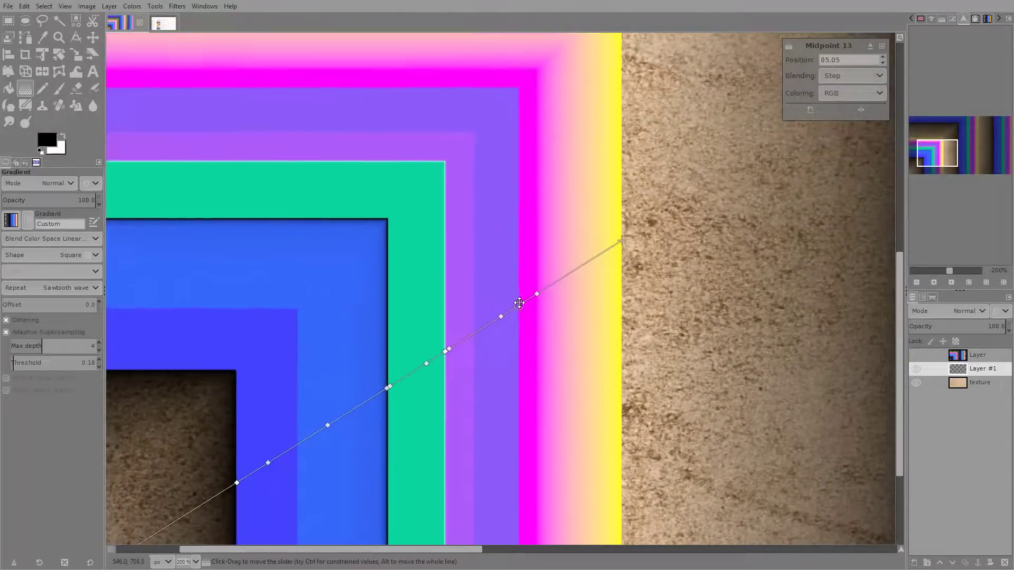
{"action": "left_click", "coordinate": [573, 270]}
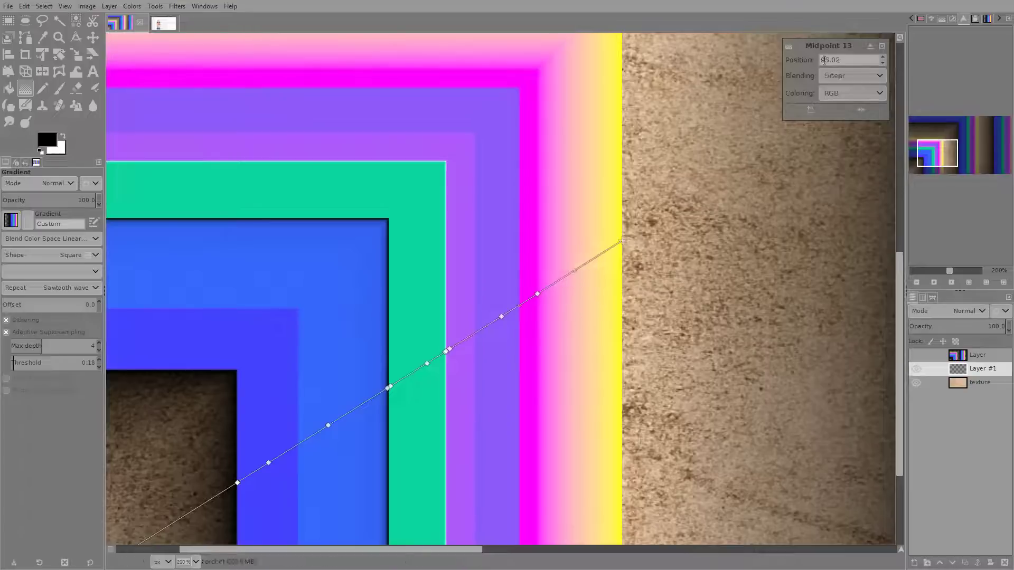
{"action": "left_click", "coordinate": [842, 77]}
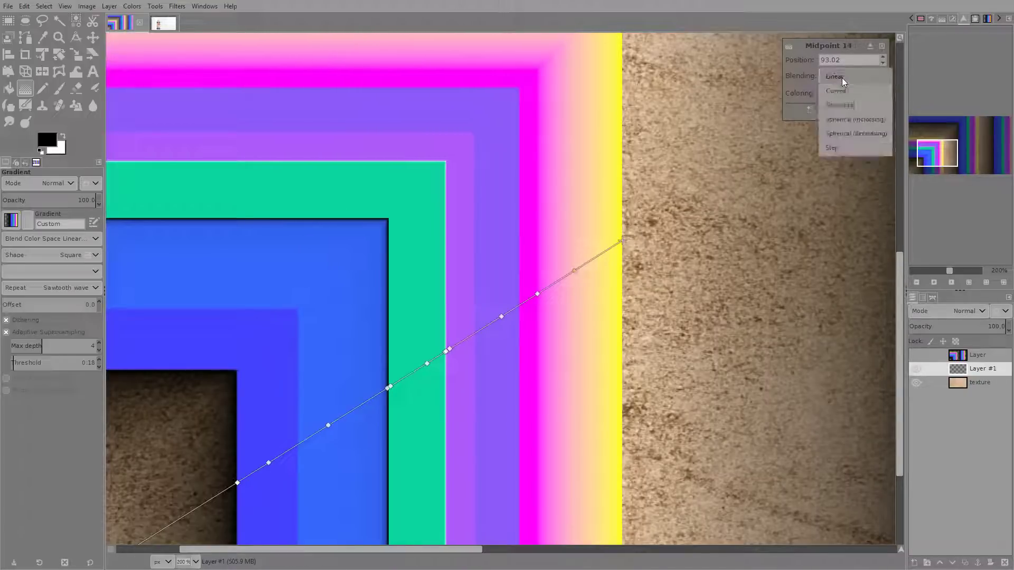
{"action": "left_click", "coordinate": [837, 149]}
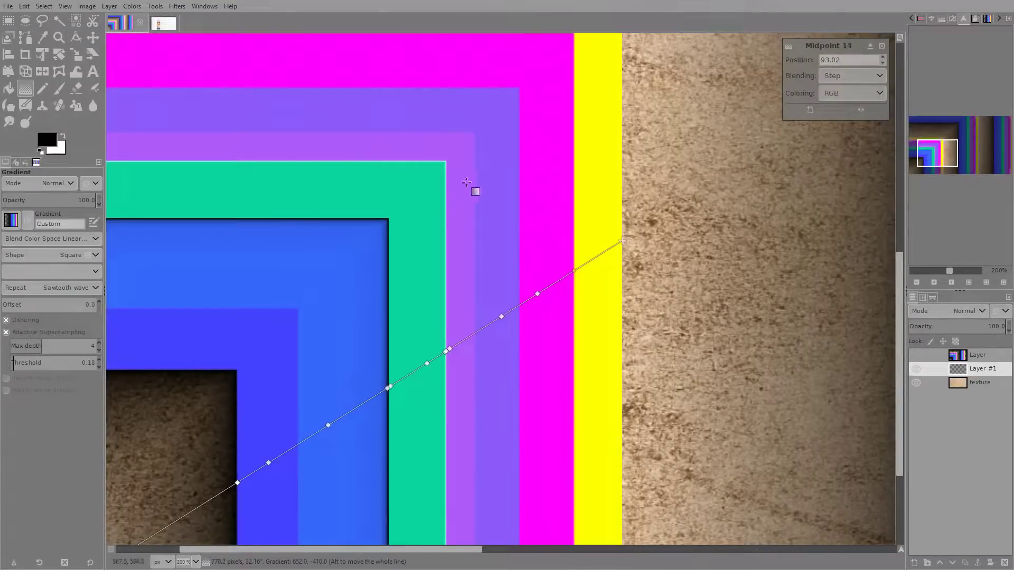
Step: Move the gradient's end endpoint to about 822, 578 px
{"action": "left_click_drag", "start_coordinate": [442, 175], "coordinate": [605, 233]}
{"action": "scroll", "coordinate": [568, 235], "scroll_direction": "down", "scroll_amount": 4}
{"action": "left_click_drag", "start_coordinate": [670, 213], "coordinate": [459, 263]}
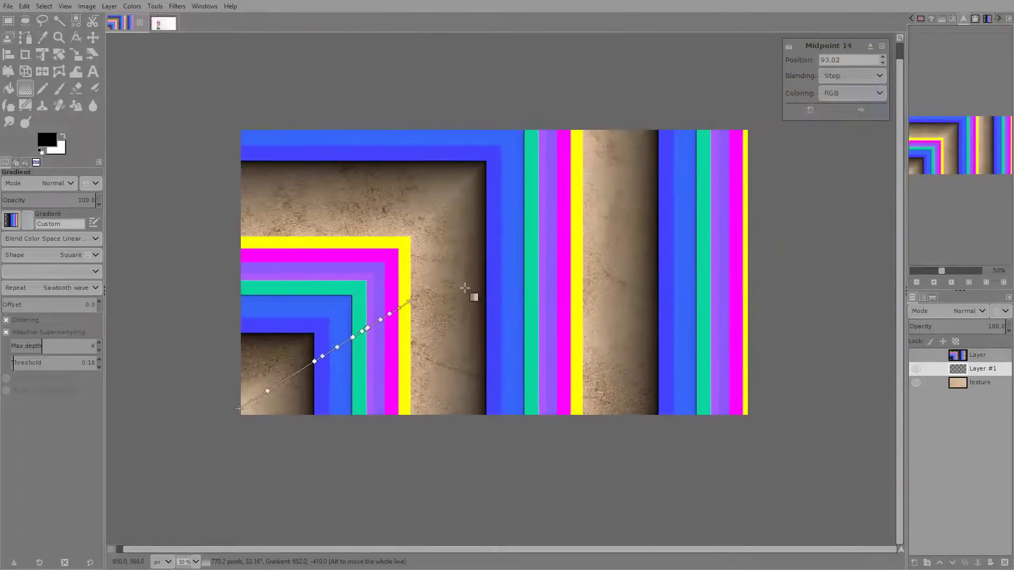
{"action": "left_click_drag", "start_coordinate": [410, 301], "coordinate": [457, 283]}
Step: Look through the list of available gradients without choosing another one
{"action": "left_click", "coordinate": [10, 220]}
{"action": "scroll", "coordinate": [39, 330], "scroll_direction": "down", "scroll_amount": 1}
{"action": "scroll", "coordinate": [39, 323], "scroll_direction": "down", "scroll_amount": 3}
{"action": "scroll", "coordinate": [42, 331], "scroll_direction": "up", "scroll_amount": 4}
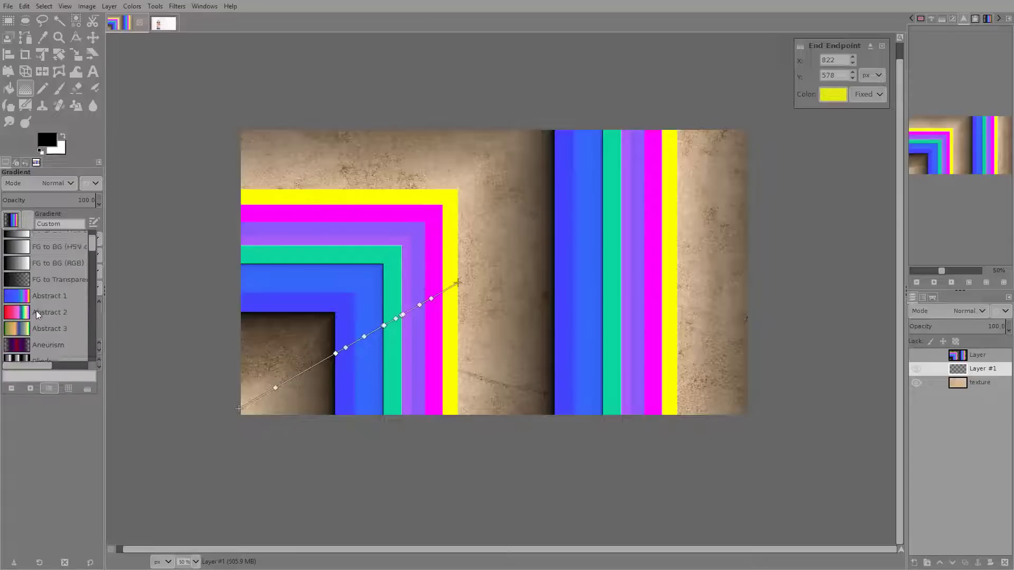
{"action": "scroll", "coordinate": [38, 315], "scroll_direction": "up", "scroll_amount": 2}
{"action": "scroll", "coordinate": [47, 338], "scroll_direction": "down", "scroll_amount": 2}
{"action": "scroll", "coordinate": [44, 295], "scroll_direction": "up", "scroll_amount": 1}
Step: Close the gradient list and move the end endpoint to about 902, 524 px
{"action": "left_click", "coordinate": [455, 282]}
{"action": "left_click_drag", "start_coordinate": [457, 283], "coordinate": [477, 270]}
Step: Add a stop at about 92.94 beside the midpoint of the magenta and yellow bands, and delete it
{"action": "scroll", "coordinate": [478, 271], "scroll_direction": "up", "scroll_amount": 5}
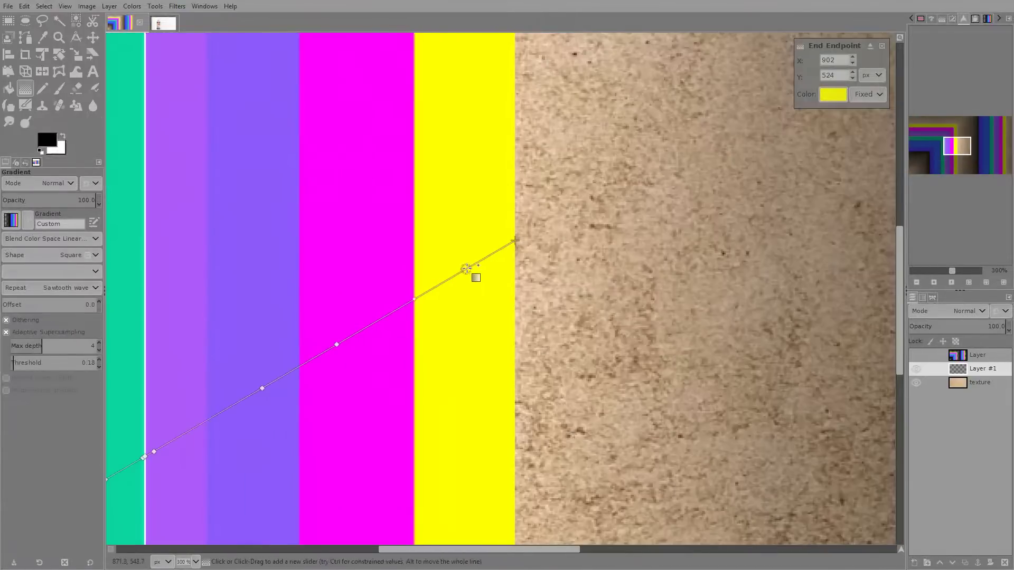
{"action": "left_click", "coordinate": [419, 299]}
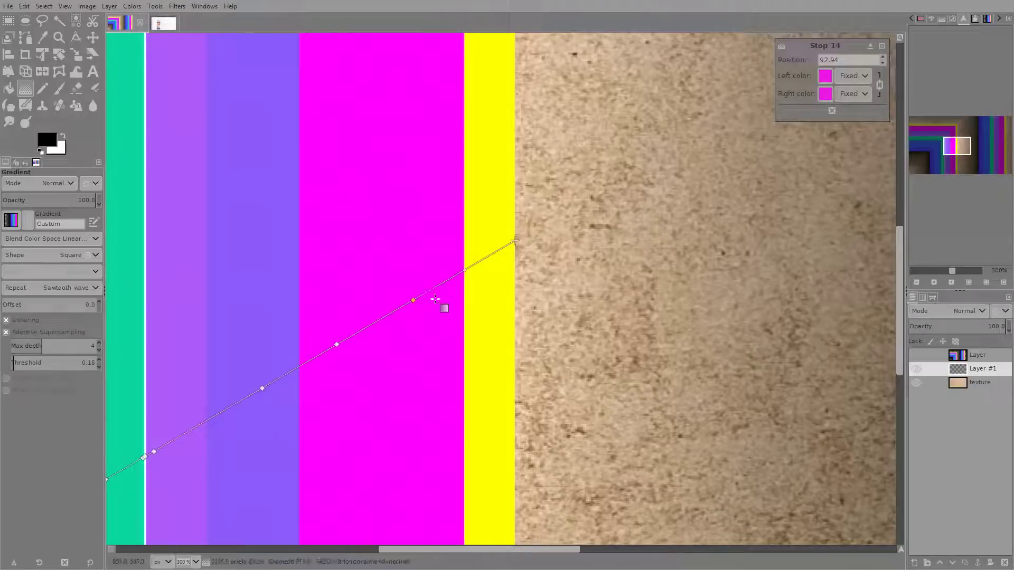
{"action": "key", "text": "Delete"}
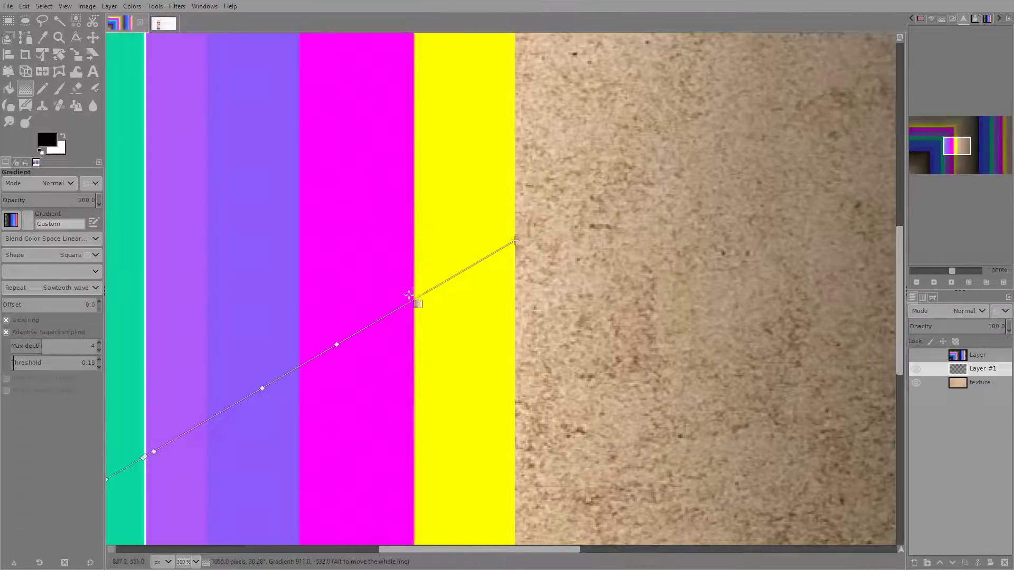
Step: Try Linear blending on the midpoint between the magenta and yellow bands
{"action": "left_click", "coordinate": [418, 303]}
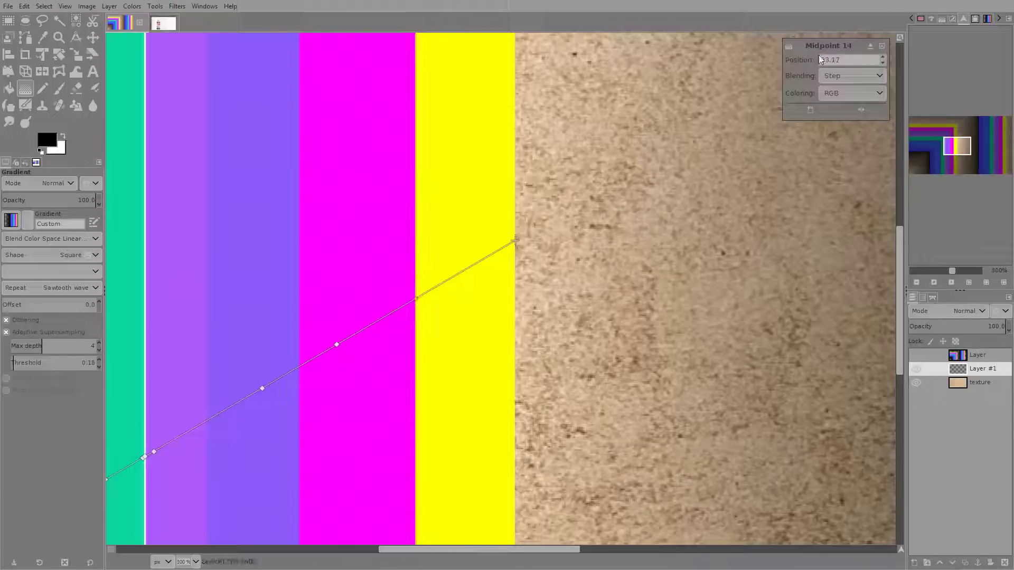
{"action": "left_click", "coordinate": [843, 76]}
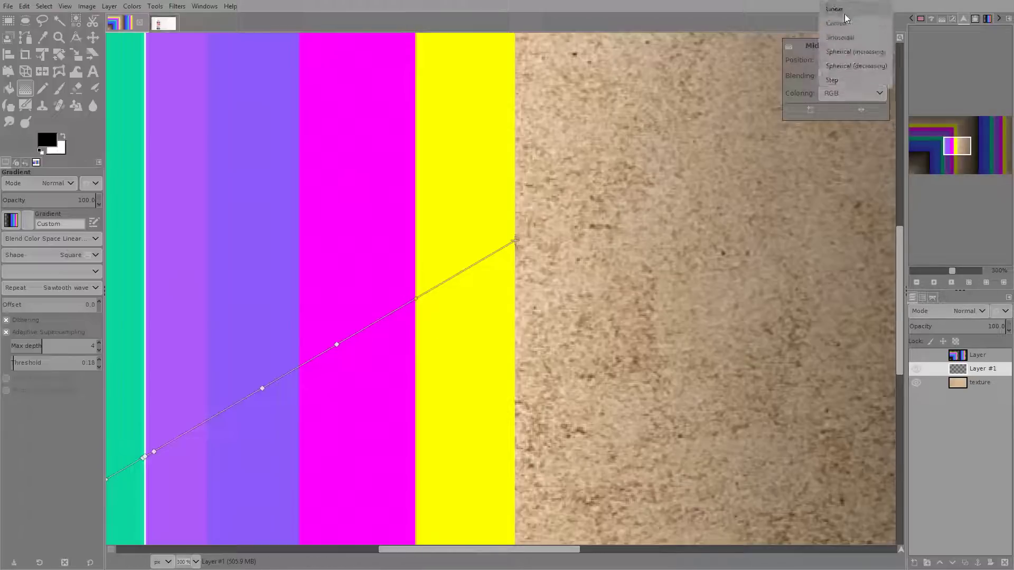
{"action": "left_click", "coordinate": [844, 14]}
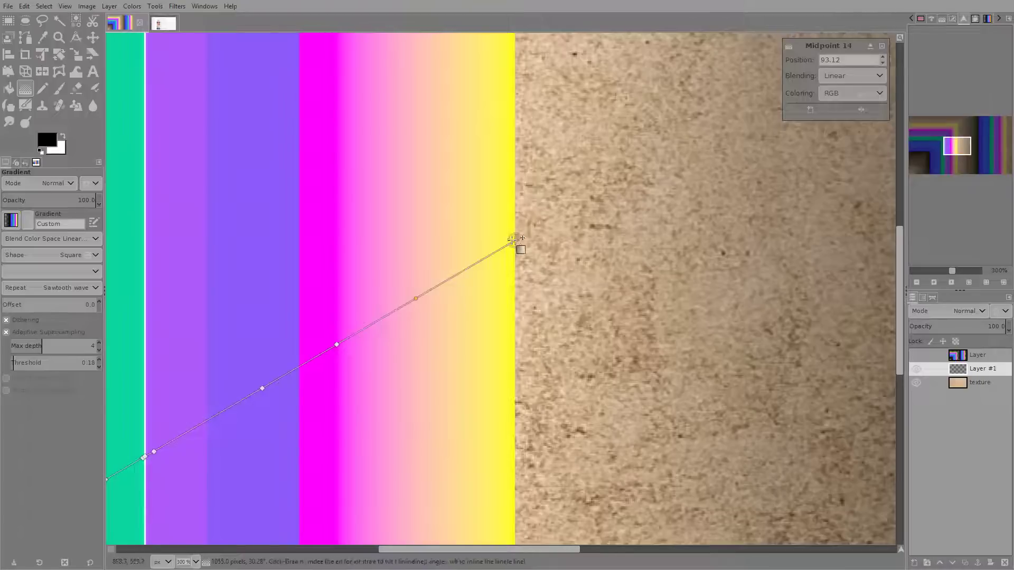
Step: Select the end endpoint, add a stop at about 92.93 on the gradient line, and undo the added stop
{"action": "left_click", "coordinate": [514, 240]}
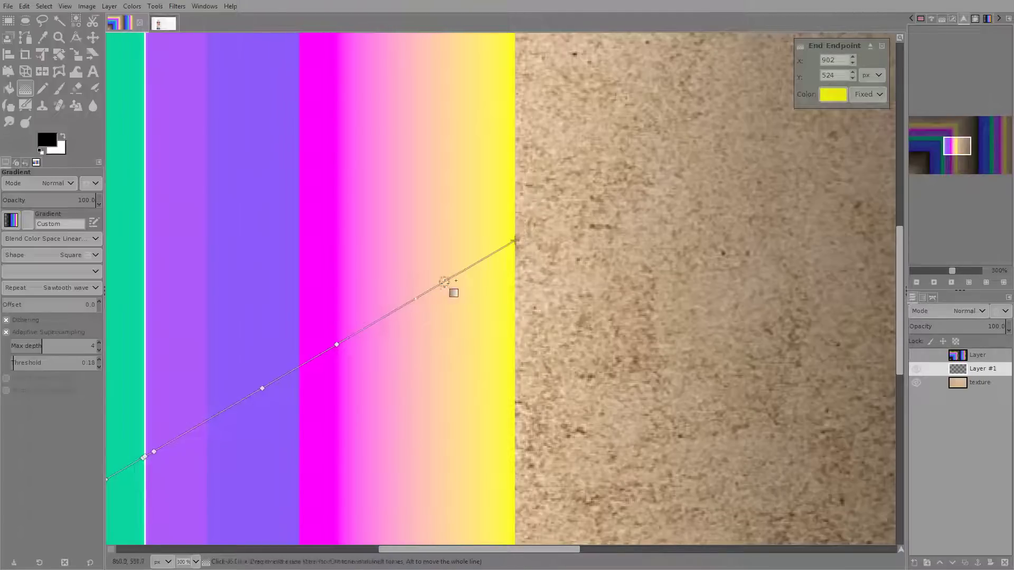
{"action": "left_click", "coordinate": [412, 296]}
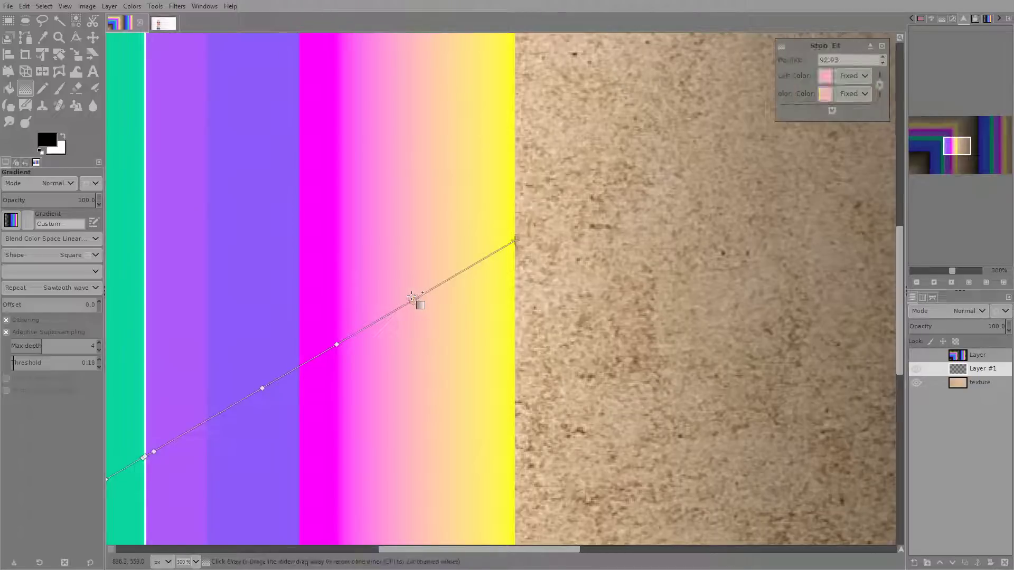
{"action": "key", "text": "ctrl+z"}
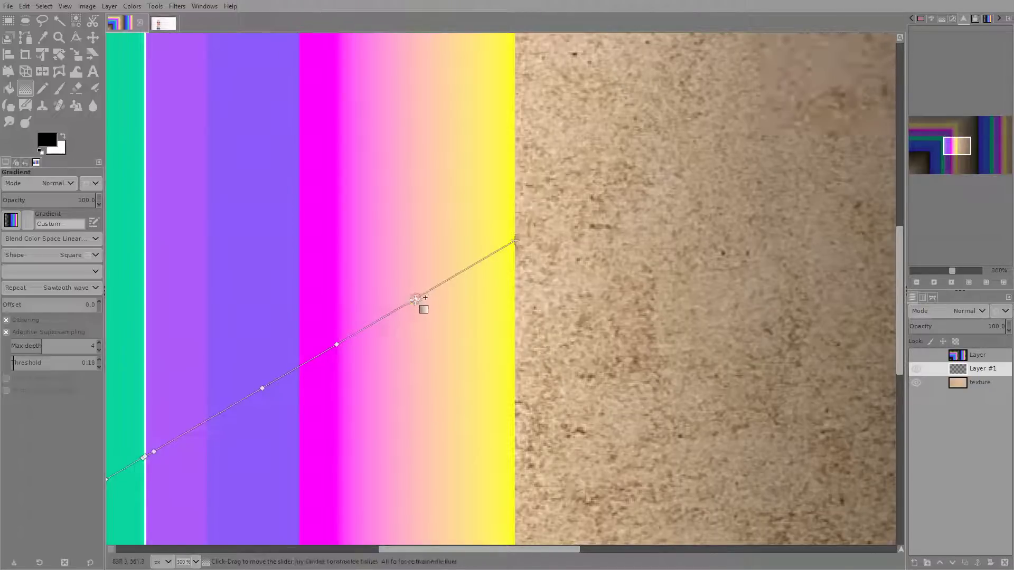
Step: Select the midpoint between the magenta and yellow bands again and return its blending to Step
{"action": "left_click", "coordinate": [416, 299]}
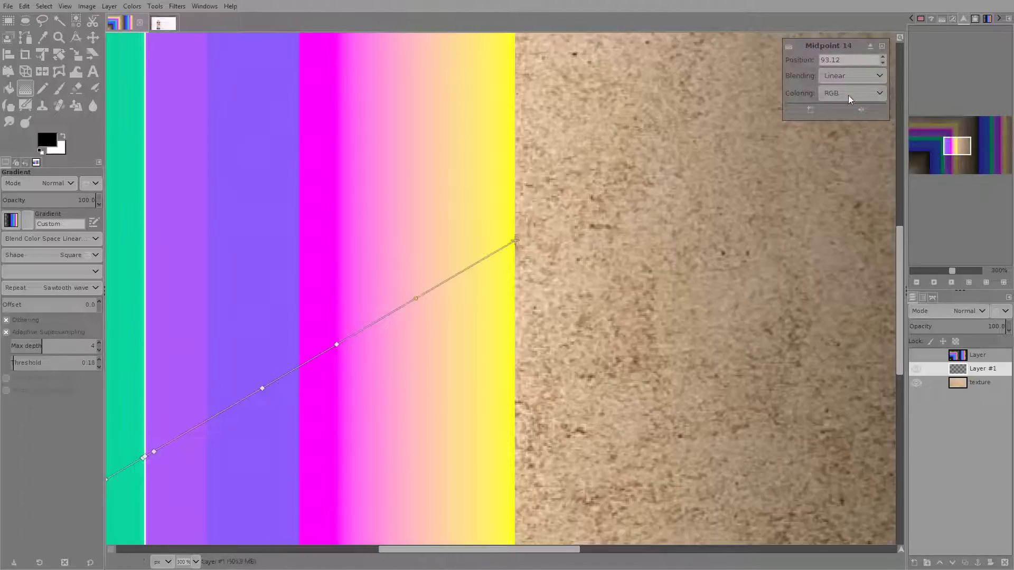
{"action": "left_click", "coordinate": [844, 78]}
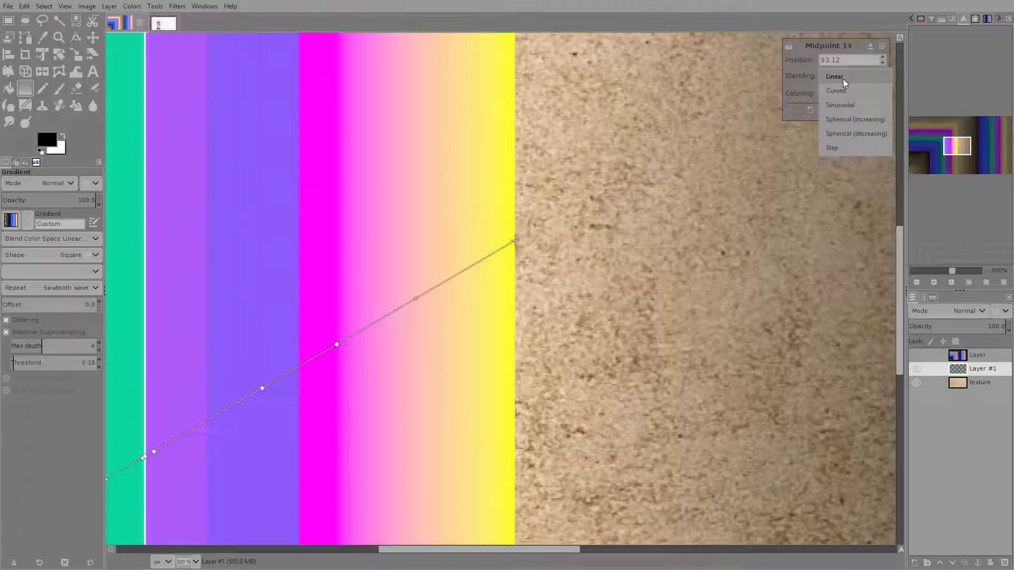
{"action": "left_click", "coordinate": [843, 79]}
{"action": "left_click", "coordinate": [840, 77]}
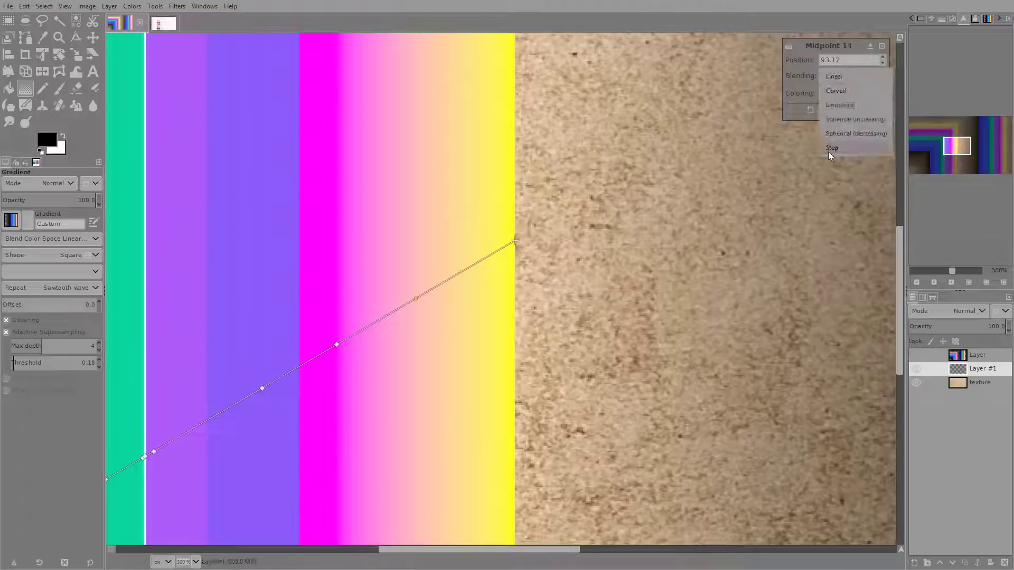
{"action": "left_click", "coordinate": [829, 149]}
Step: Move the gradient's end endpoint to about 1062, 594 px, widening the bands
{"action": "scroll", "coordinate": [495, 278], "scroll_direction": "left", "scroll_amount": 5}
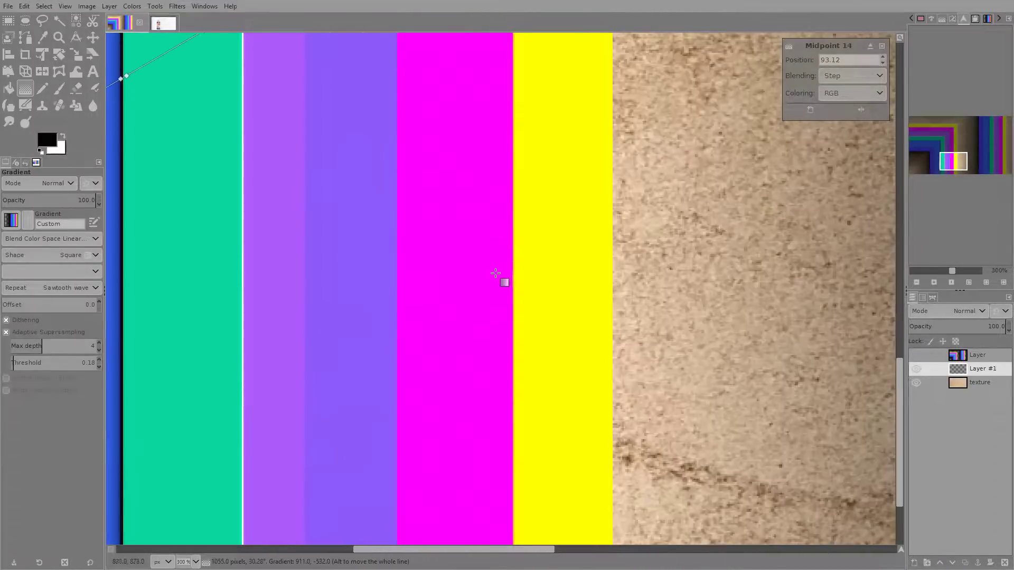
{"action": "scroll", "coordinate": [429, 200], "scroll_direction": "down", "scroll_amount": 3}
{"action": "scroll", "coordinate": [415, 179], "scroll_direction": "up", "scroll_amount": 5}
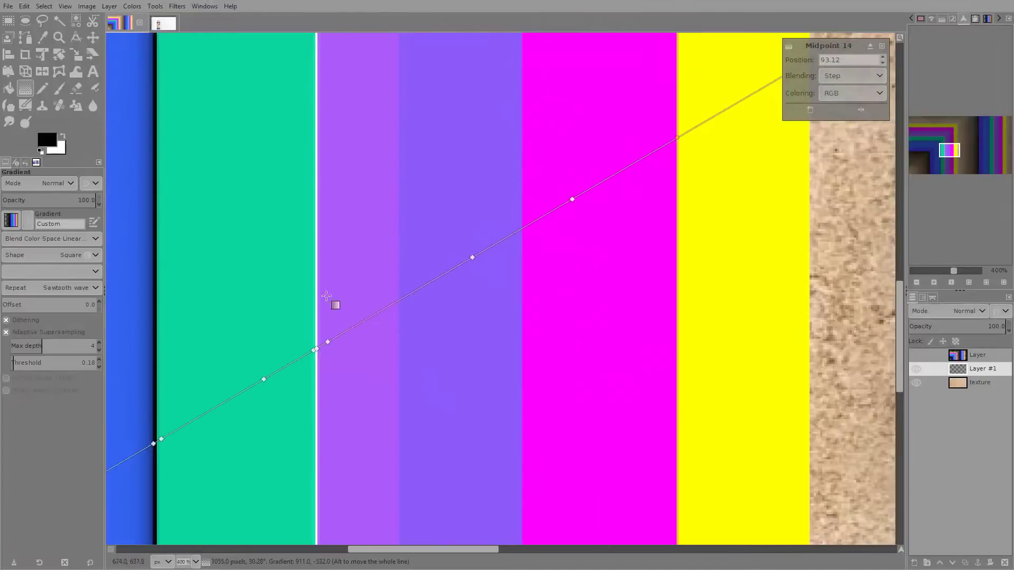
{"action": "scroll", "coordinate": [362, 278], "scroll_direction": "down", "scroll_amount": 5}
{"action": "scroll", "coordinate": [386, 243], "scroll_direction": "left", "scroll_amount": 1}
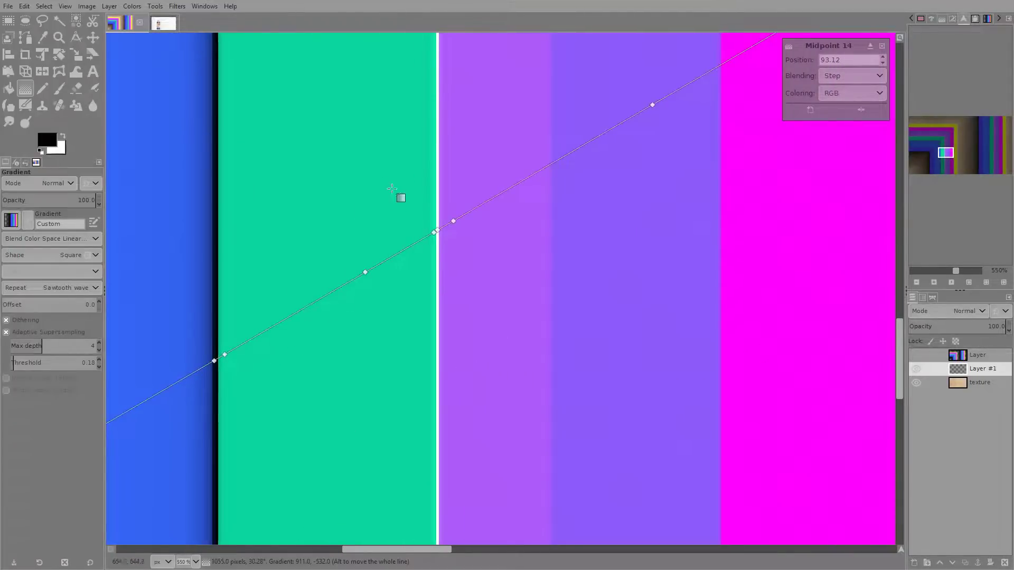
{"action": "scroll", "coordinate": [382, 184], "scroll_direction": "down", "scroll_amount": 4}
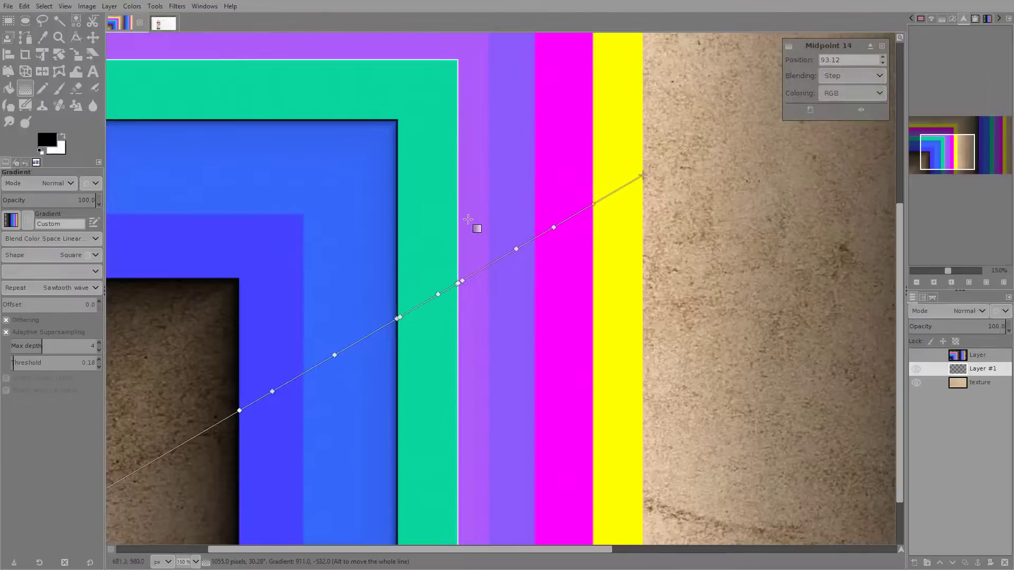
{"action": "scroll", "coordinate": [452, 227], "scroll_direction": "down", "scroll_amount": 4}
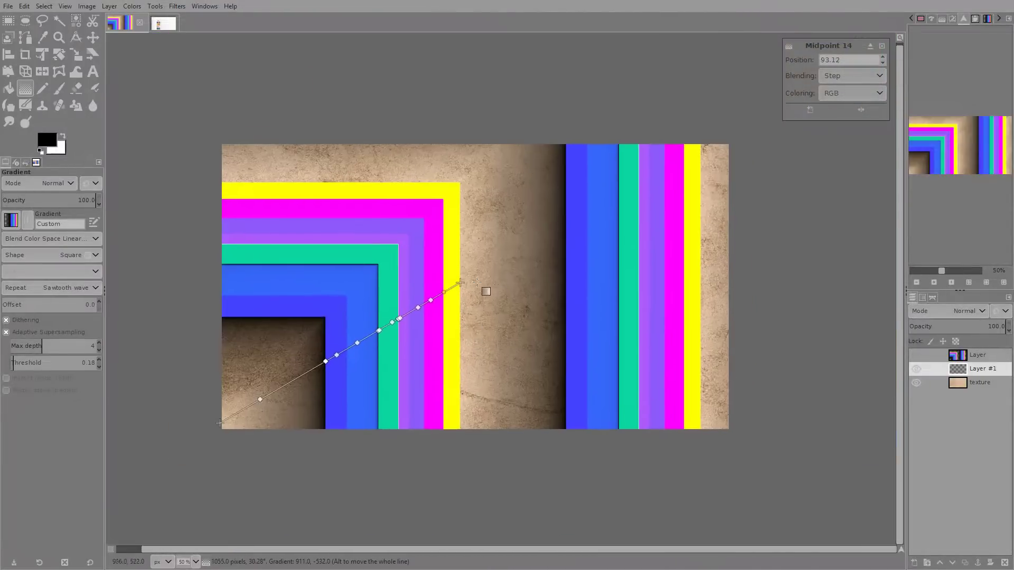
{"action": "left_click_drag", "start_coordinate": [476, 282], "coordinate": [518, 298]}
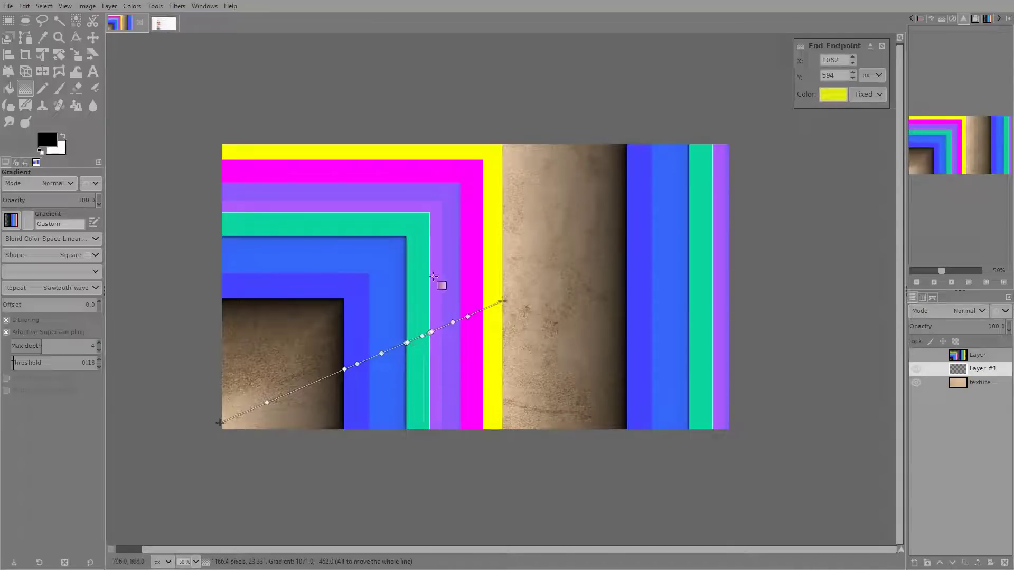
Step: Examine the midpoints around the thin white line between the green and purple bands and their blending settings
{"action": "scroll", "coordinate": [430, 245], "scroll_direction": "up", "scroll_amount": 3}
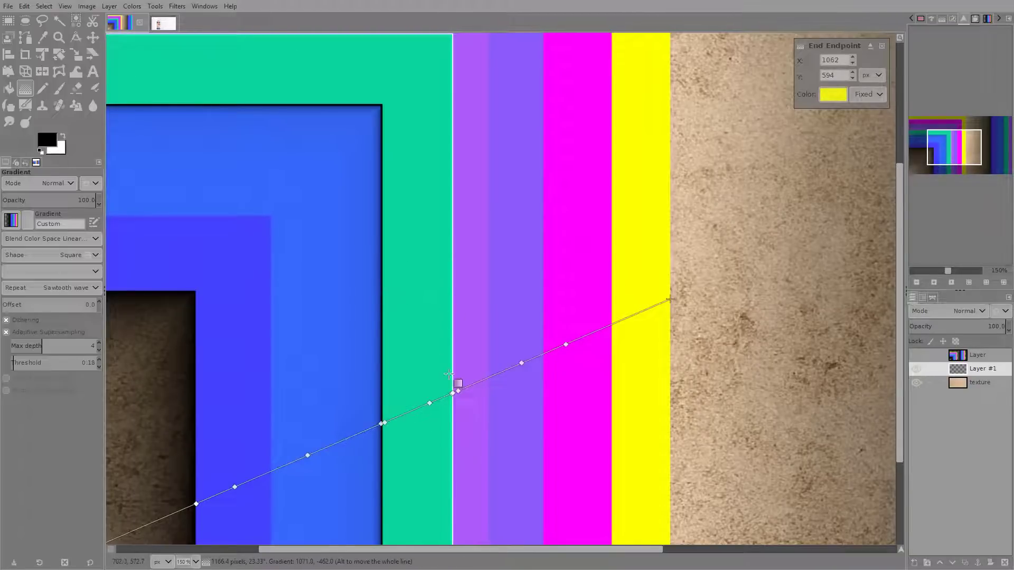
{"action": "scroll", "coordinate": [457, 382], "scroll_direction": "up", "scroll_amount": 3}
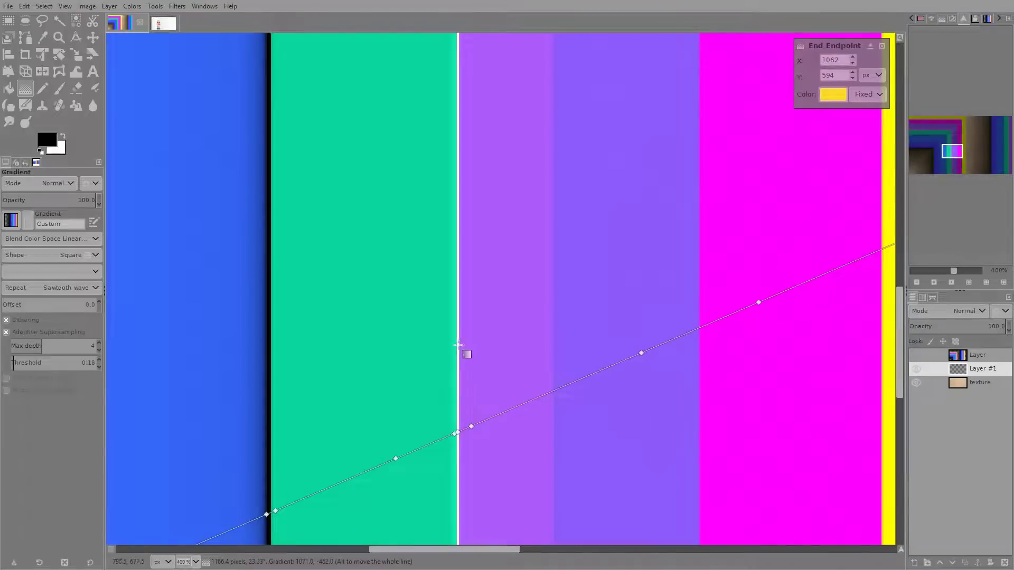
{"action": "scroll", "coordinate": [472, 342], "scroll_direction": "down", "scroll_amount": 3}
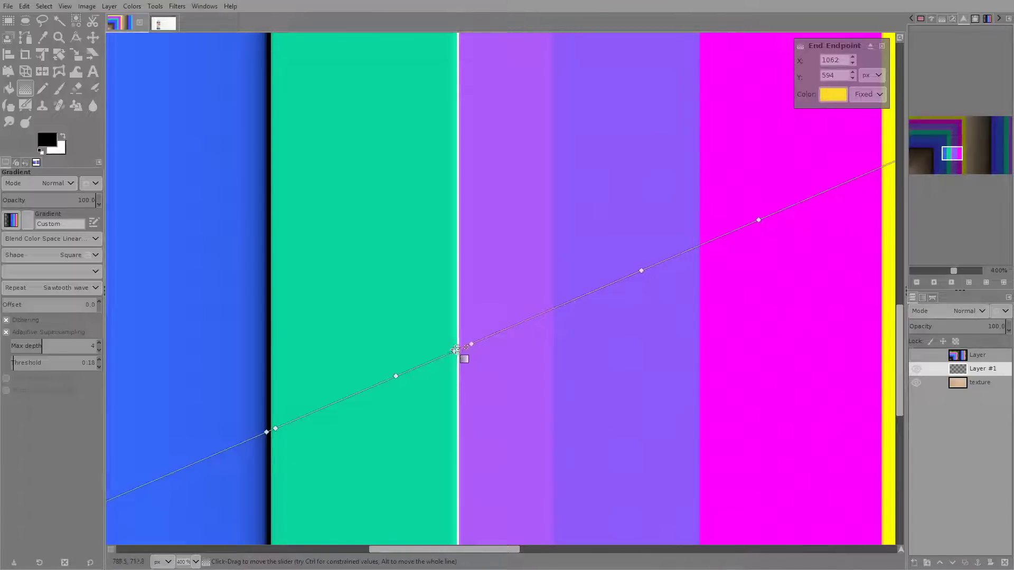
{"action": "left_click", "coordinate": [465, 346]}
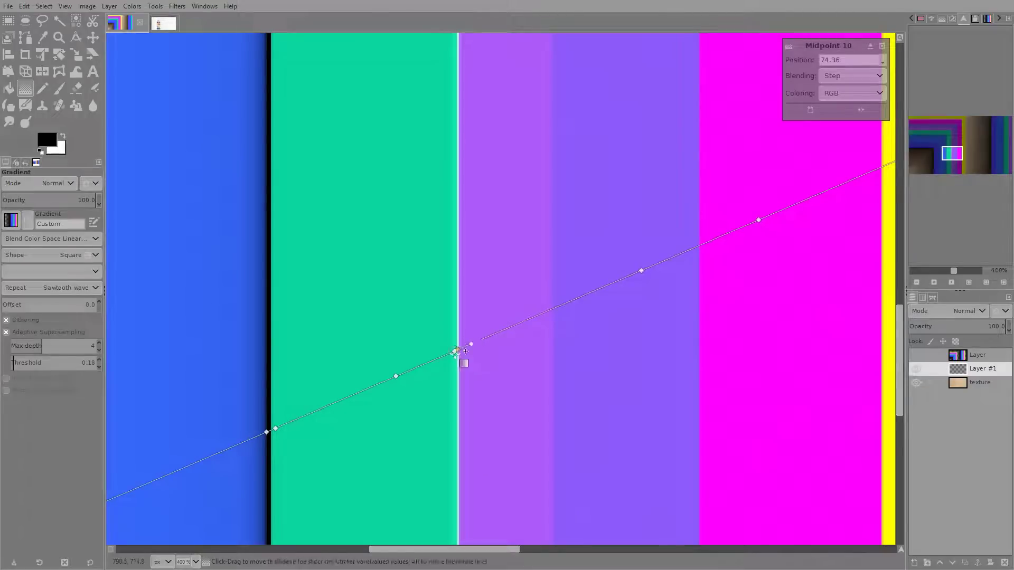
{"action": "left_click_drag", "start_coordinate": [455, 352], "coordinate": [403, 156]}
{"action": "scroll", "coordinate": [456, 355], "scroll_direction": "up", "scroll_amount": 3}
{"action": "scroll", "coordinate": [456, 356], "scroll_direction": "up", "scroll_amount": 2}
{"action": "left_click_drag", "start_coordinate": [419, 299], "coordinate": [427, 240]}
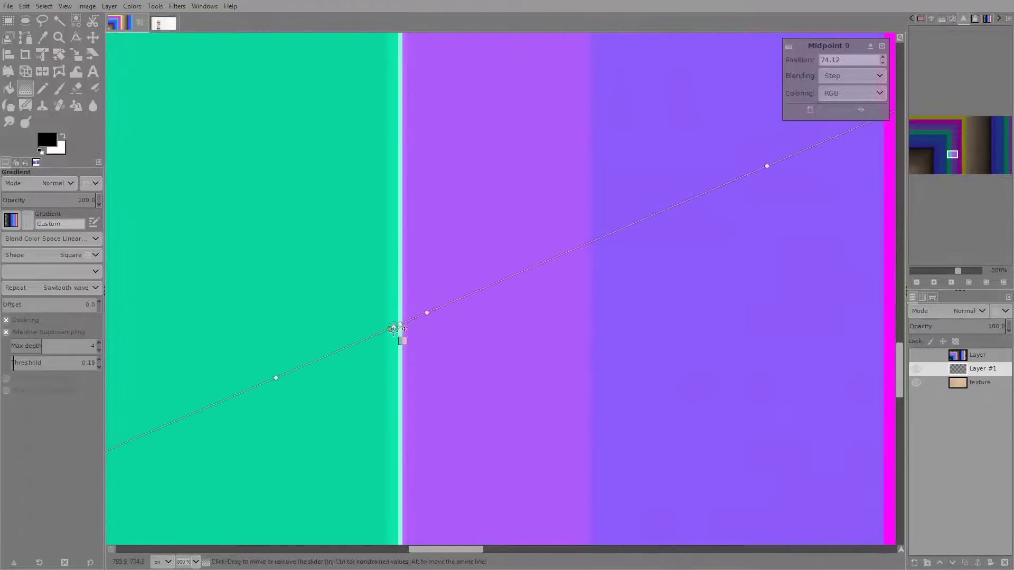
Step: Add a stop at about 76.59 within the light purple band and undo it
{"action": "left_click", "coordinate": [501, 281]}
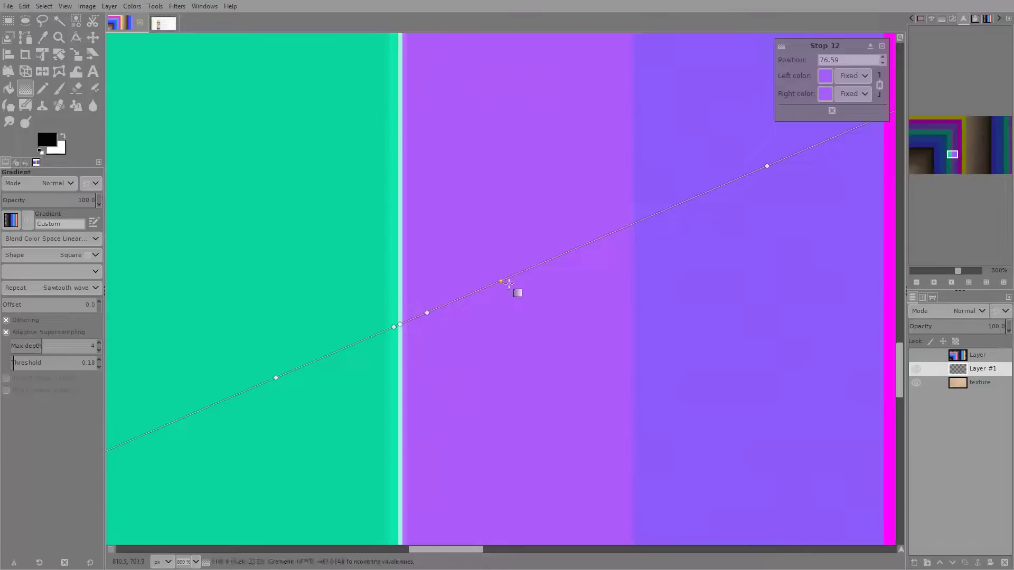
{"action": "key", "text": "ctrl+z"}
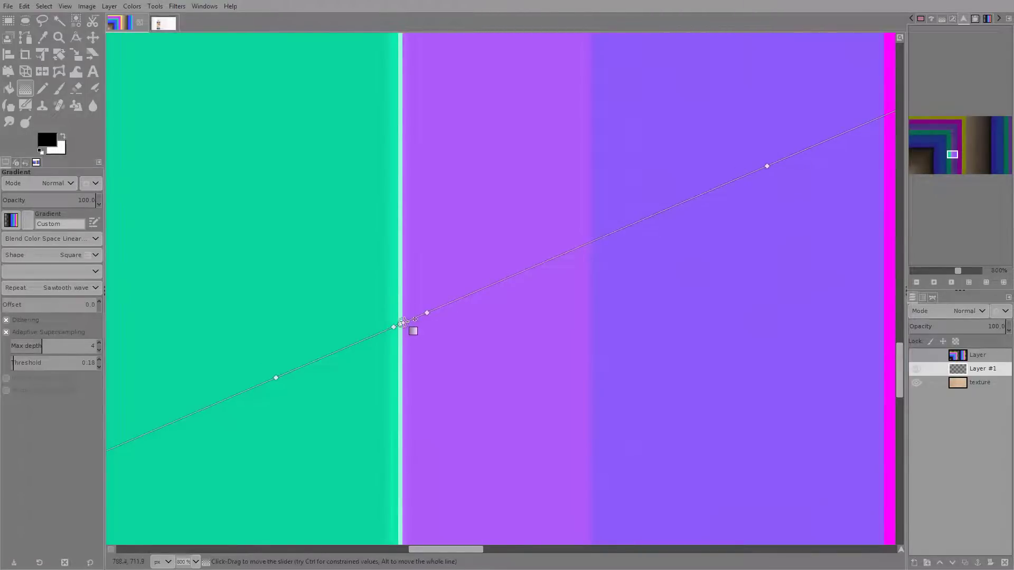
Step: Move the midpoint between the white line and the light purple band to about 74.60, thickening the white line
{"action": "mouse_move", "coordinate": [402, 322]}
{"action": "left_mouse_down"}
{"action": "mouse_move", "coordinate": [424, 318]}
{"action": "mouse_move", "coordinate": [400, 328]}
{"action": "mouse_move", "coordinate": [412, 320]}
{"action": "left_mouse_up"}
{"action": "scroll", "coordinate": [425, 312], "scroll_direction": "down", "scroll_amount": 5}
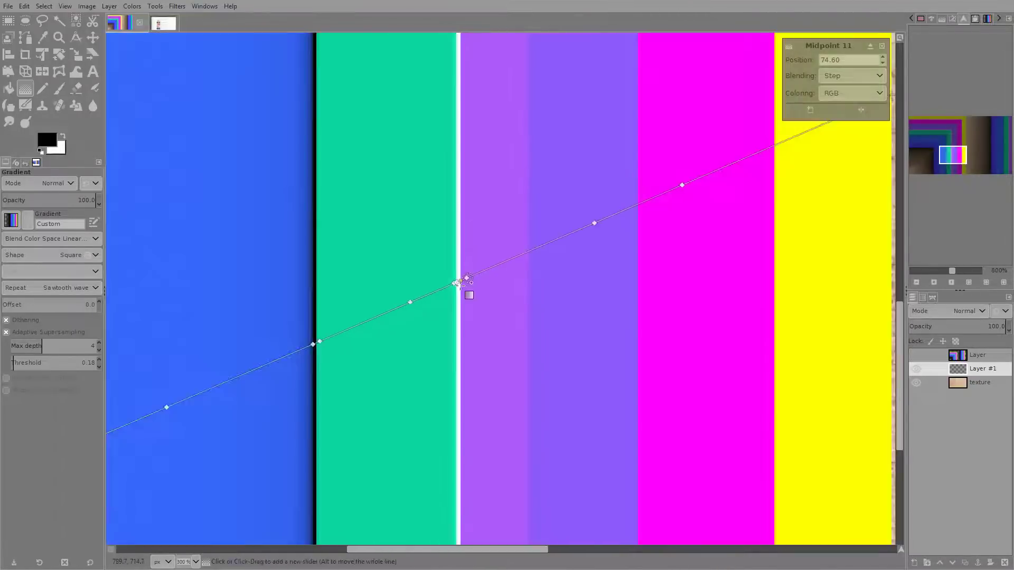
{"action": "scroll", "coordinate": [459, 236], "scroll_direction": "up", "scroll_amount": 2}
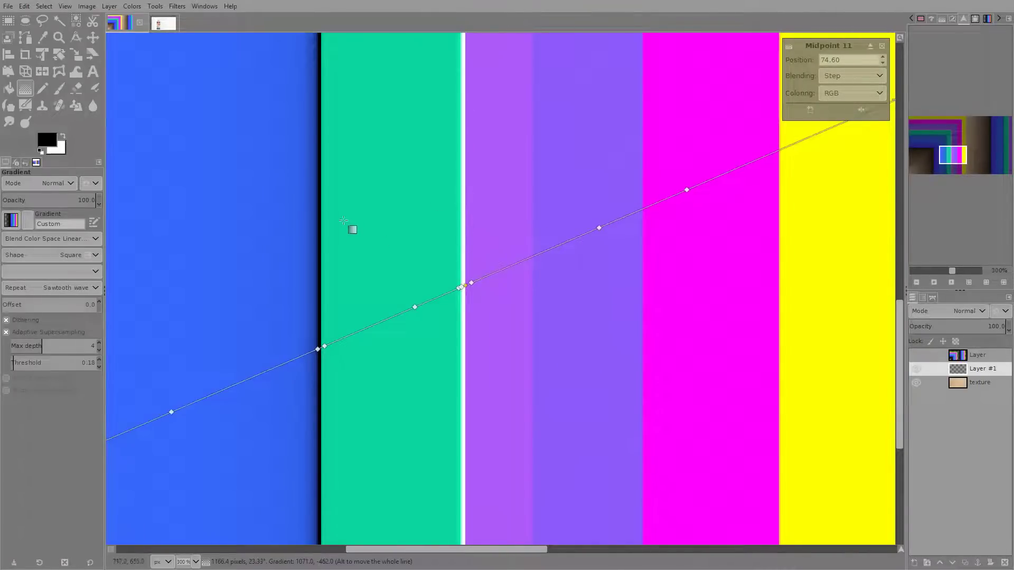
{"action": "scroll", "coordinate": [299, 227], "scroll_direction": "left", "scroll_amount": 10}
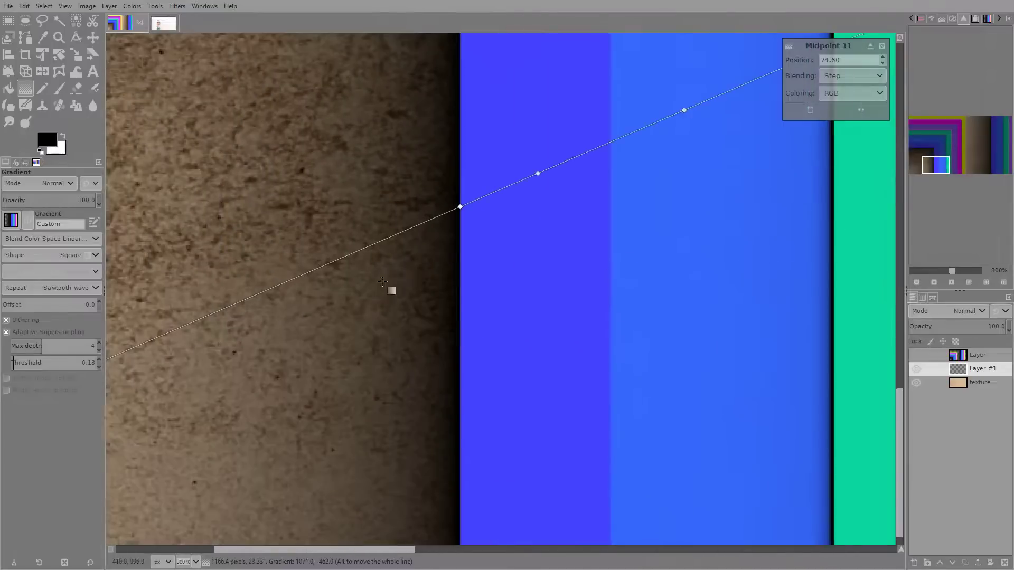
Step: Examine the stop at the inner edge of the blue band and the color settings of the stop within the textured area
{"action": "scroll", "coordinate": [385, 283], "scroll_direction": "down", "scroll_amount": 2}
{"action": "scroll", "coordinate": [444, 246], "scroll_direction": "left", "scroll_amount": 3}
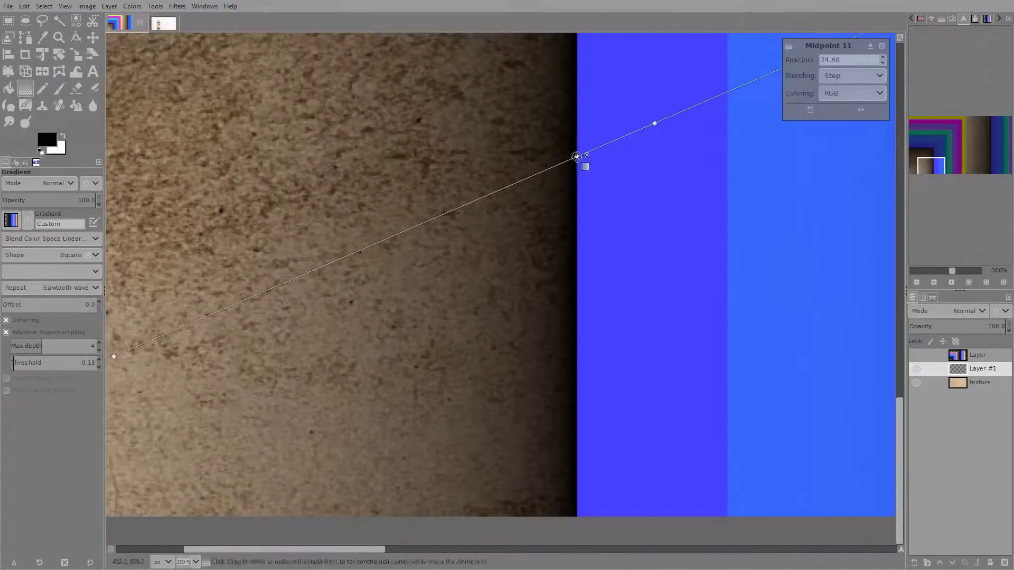
{"action": "left_click", "coordinate": [578, 157]}
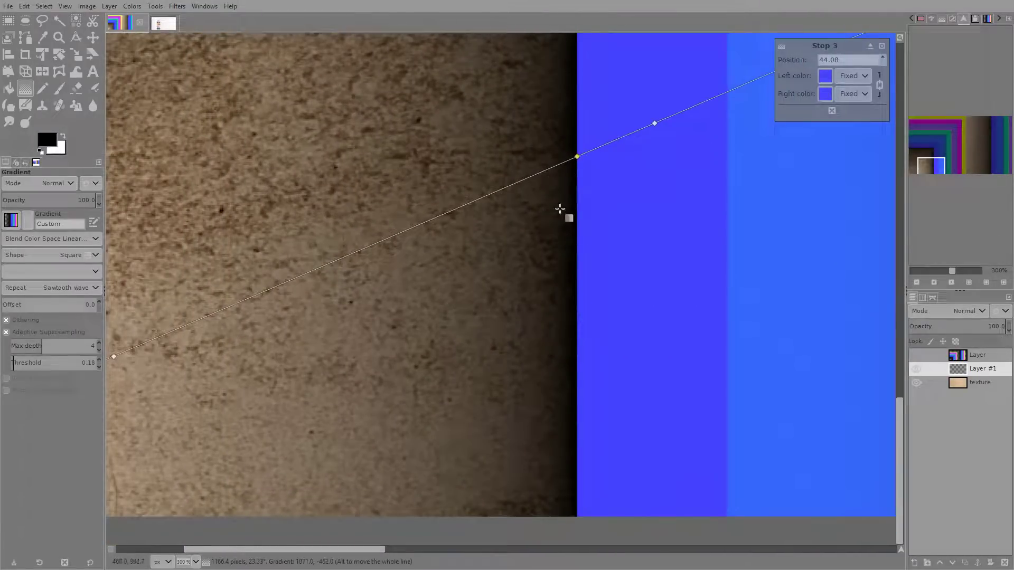
{"action": "scroll", "coordinate": [337, 275], "scroll_direction": "left", "scroll_amount": 4}
{"action": "scroll", "coordinate": [337, 275], "scroll_direction": "down", "scroll_amount": 2}
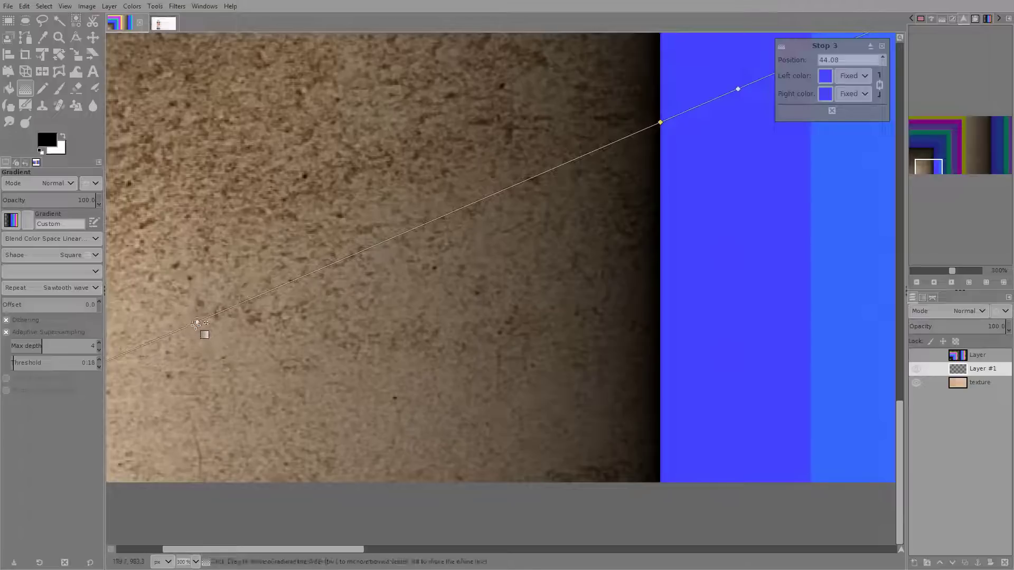
{"action": "left_click", "coordinate": [826, 95]}
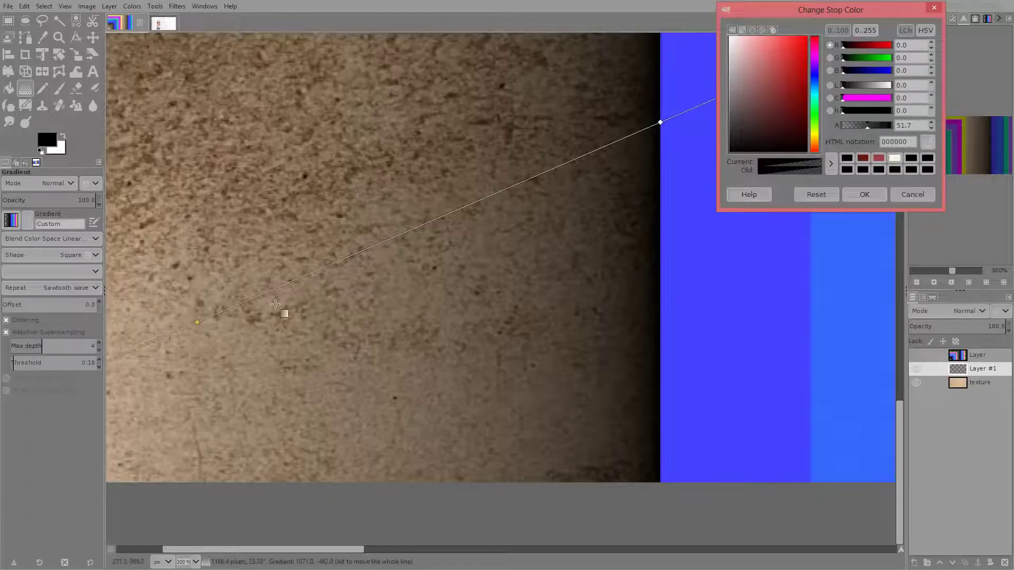
{"action": "scroll", "coordinate": [314, 305], "scroll_direction": "down", "scroll_amount": 5}
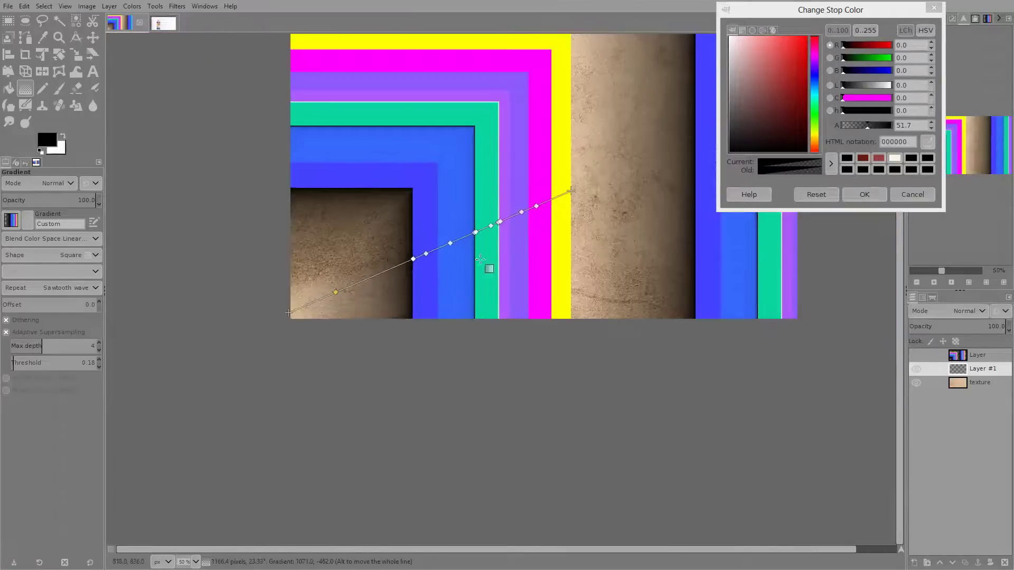
Step: Move the gradient's end endpoint outward to about 1497, 435 px to widen the bands
{"action": "scroll", "coordinate": [499, 255], "scroll_direction": "down", "scroll_amount": 1}
{"action": "scroll", "coordinate": [466, 253], "scroll_direction": "up", "scroll_amount": 2}
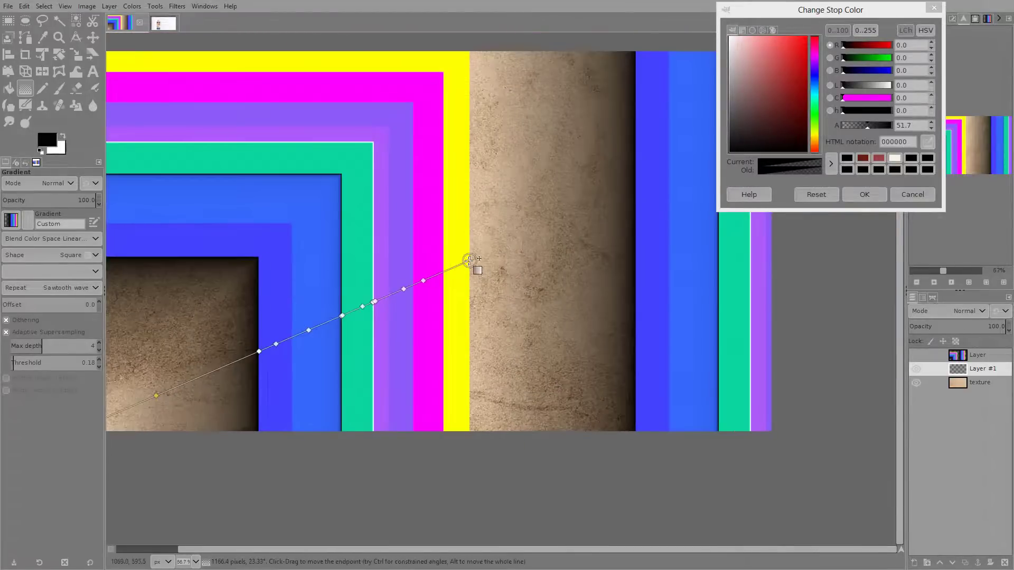
{"action": "left_click_drag", "start_coordinate": [475, 265], "coordinate": [622, 204]}
{"action": "left_click_drag", "start_coordinate": [217, 281], "coordinate": [343, 192]}
{"action": "left_click_drag", "start_coordinate": [404, 313], "coordinate": [283, 362]}
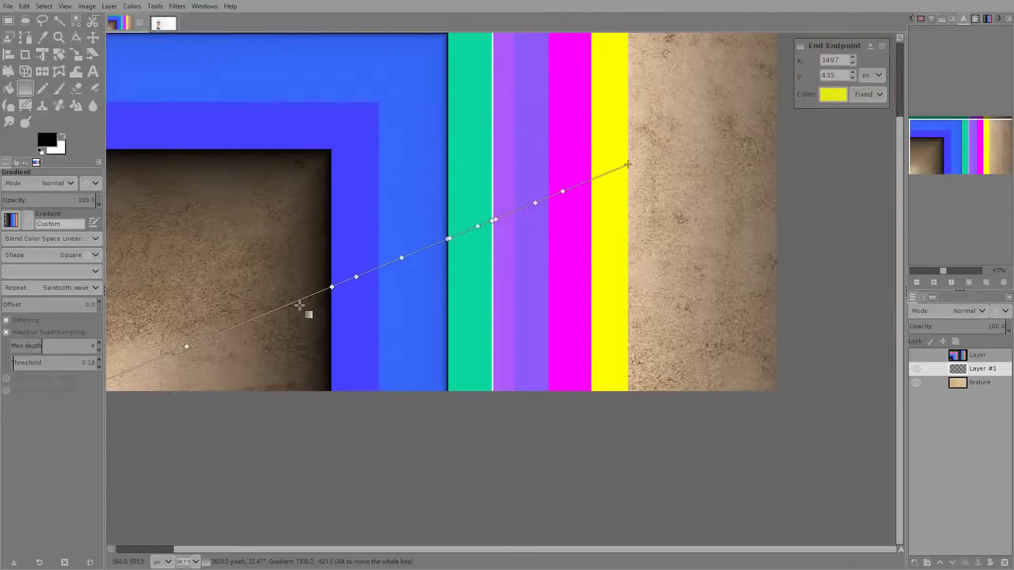
Step: Move the gradient's end endpoint back inward to about 1012, 603 px to narrow the bands
{"action": "scroll", "coordinate": [299, 305], "scroll_direction": "right", "scroll_amount": 3}
{"action": "scroll", "coordinate": [299, 305], "scroll_direction": "up", "scroll_amount": 1}
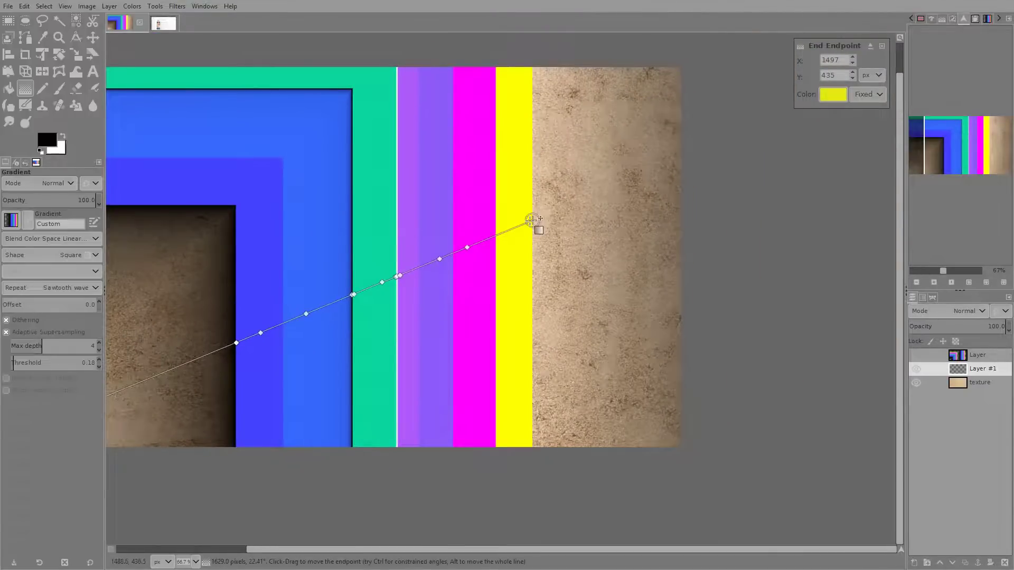
{"action": "left_click_drag", "start_coordinate": [531, 220], "coordinate": [362, 281]}
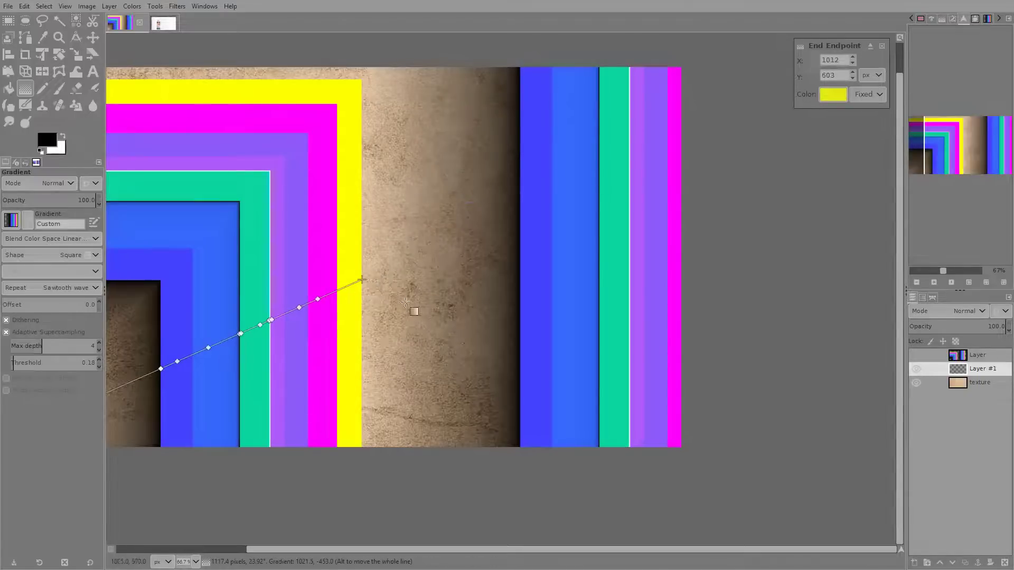
{"action": "scroll", "coordinate": [429, 291], "scroll_direction": "up", "scroll_amount": 1}
{"action": "scroll", "coordinate": [417, 292], "scroll_direction": "left", "scroll_amount": 4}
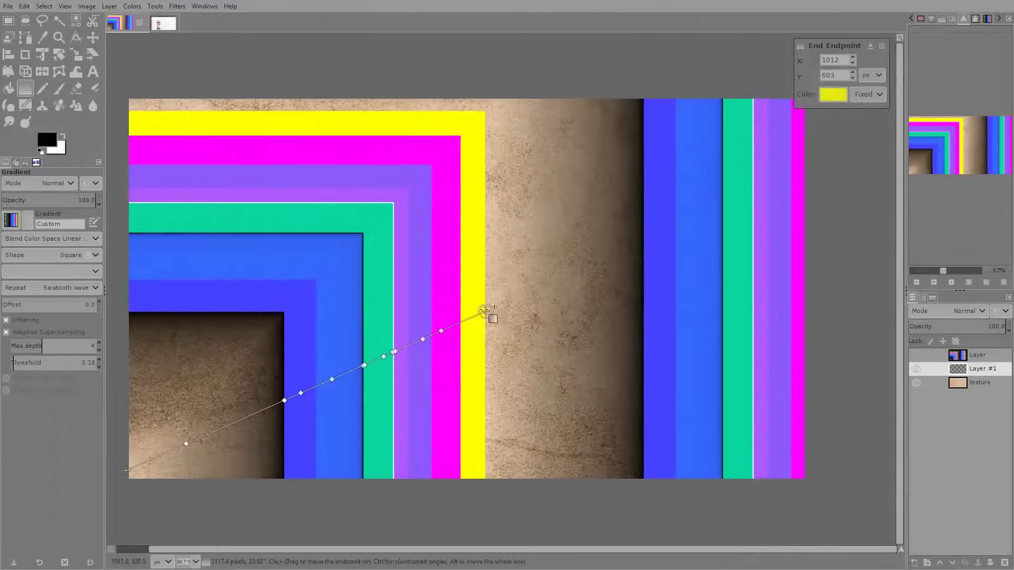
Step: Move the gradient's end endpoint to about 1058, 435 px and inspect the band edges
{"action": "left_click_drag", "start_coordinate": [483, 310], "coordinate": [501, 252]}
{"action": "left_click_drag", "start_coordinate": [373, 325], "coordinate": [347, 291]}
{"action": "scroll", "coordinate": [347, 290], "scroll_direction": "up", "scroll_amount": 2}
{"action": "scroll", "coordinate": [430, 306], "scroll_direction": "left", "scroll_amount": 2}
{"action": "scroll", "coordinate": [426, 306], "scroll_direction": "up", "scroll_amount": 2}
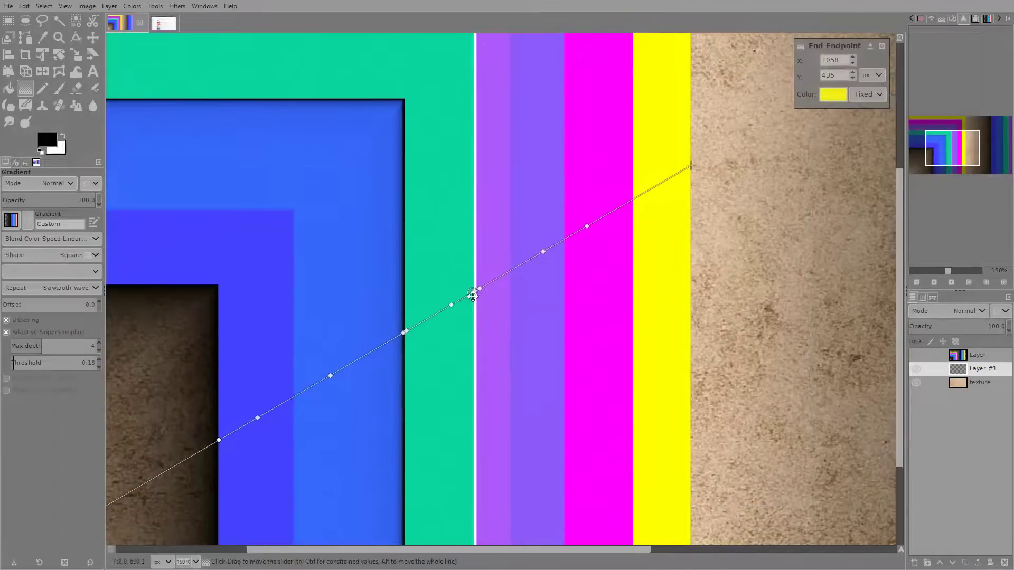
{"action": "left_click_drag", "start_coordinate": [504, 342], "coordinate": [559, 305]}
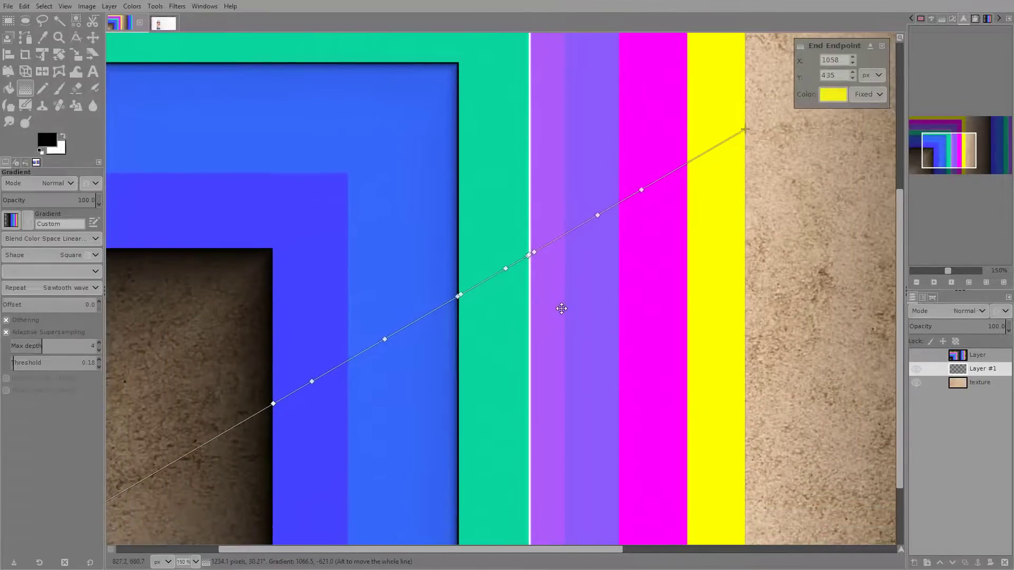
{"action": "left_click_drag", "start_coordinate": [450, 347], "coordinate": [480, 448]}
{"action": "scroll", "coordinate": [422, 345], "scroll_direction": "down", "scroll_amount": 2}
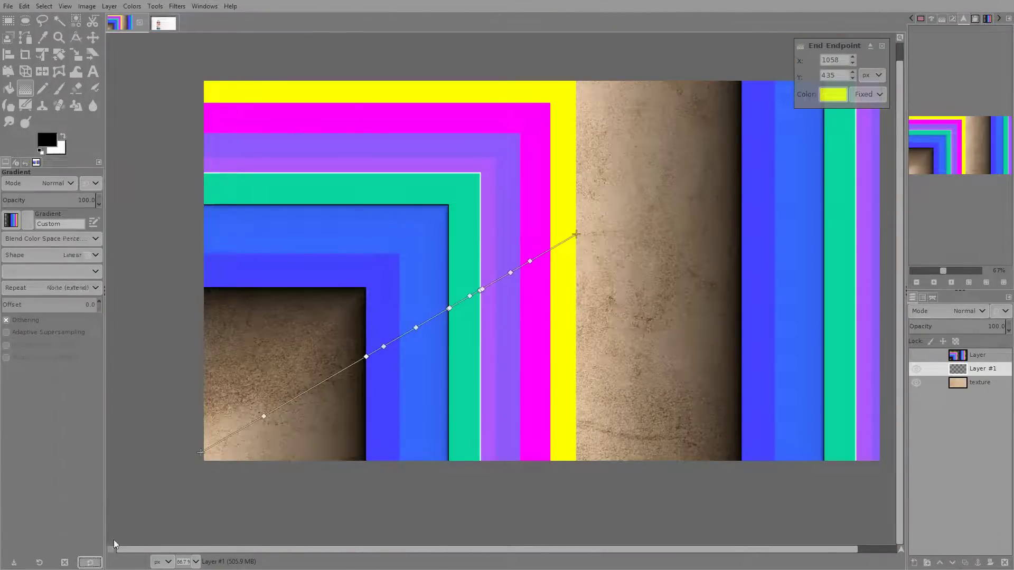
Step: Reset the Gradient tool options to their defaults and move the end endpoint to about 1404, 364 px
{"action": "left_click", "coordinate": [90, 563]}
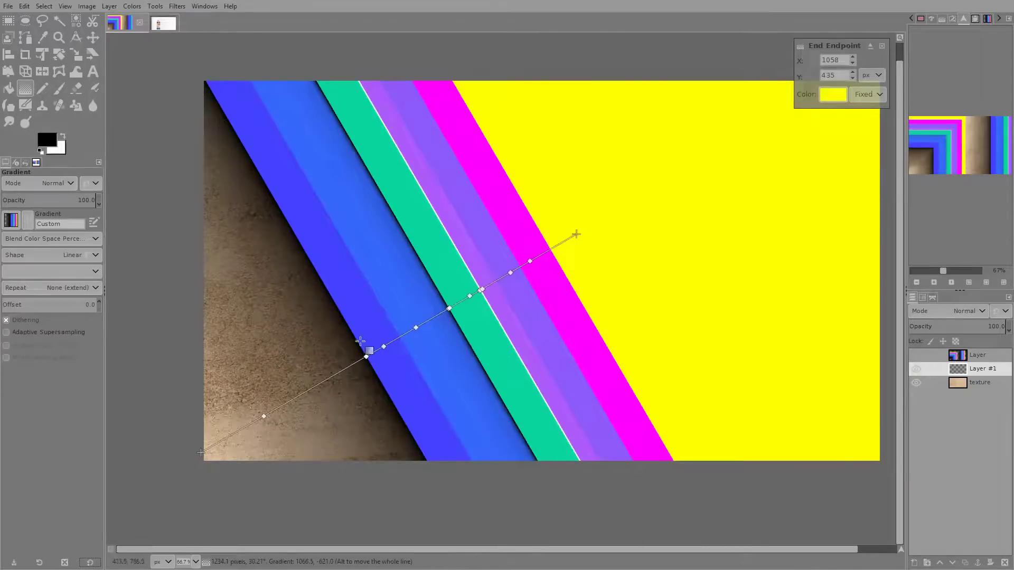
{"action": "left_click_drag", "start_coordinate": [576, 233], "coordinate": [697, 210]}
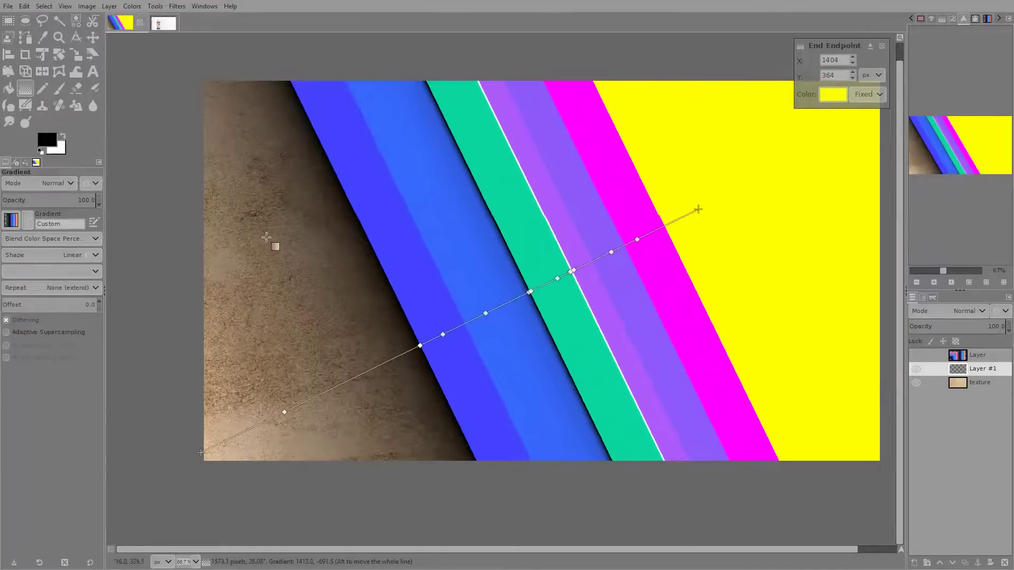
Step: Try the Radial and Square gradient shapes and move the end endpoint to about 807, 639 px
{"action": "left_click", "coordinate": [57, 257]}
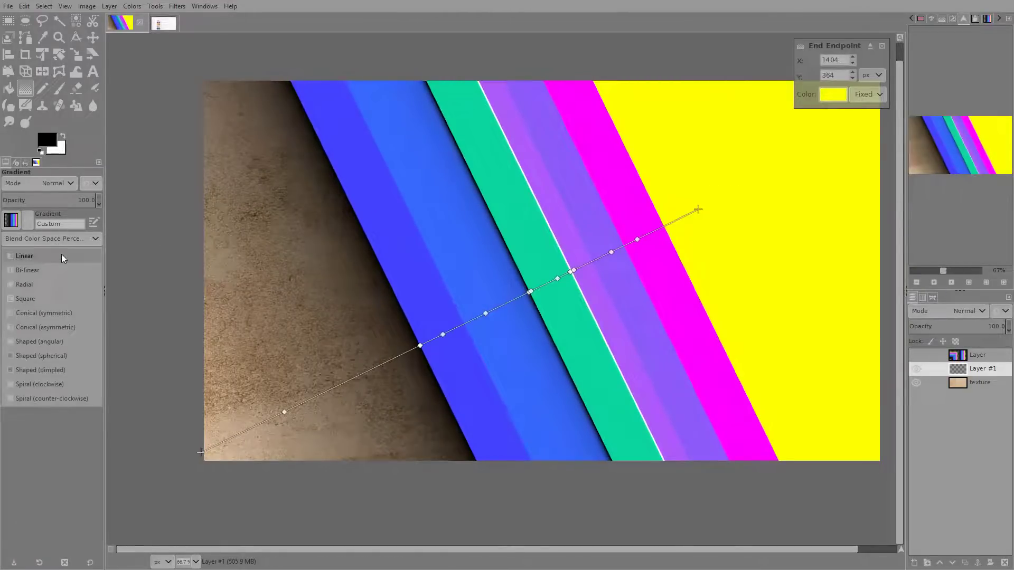
{"action": "left_click", "coordinate": [49, 286]}
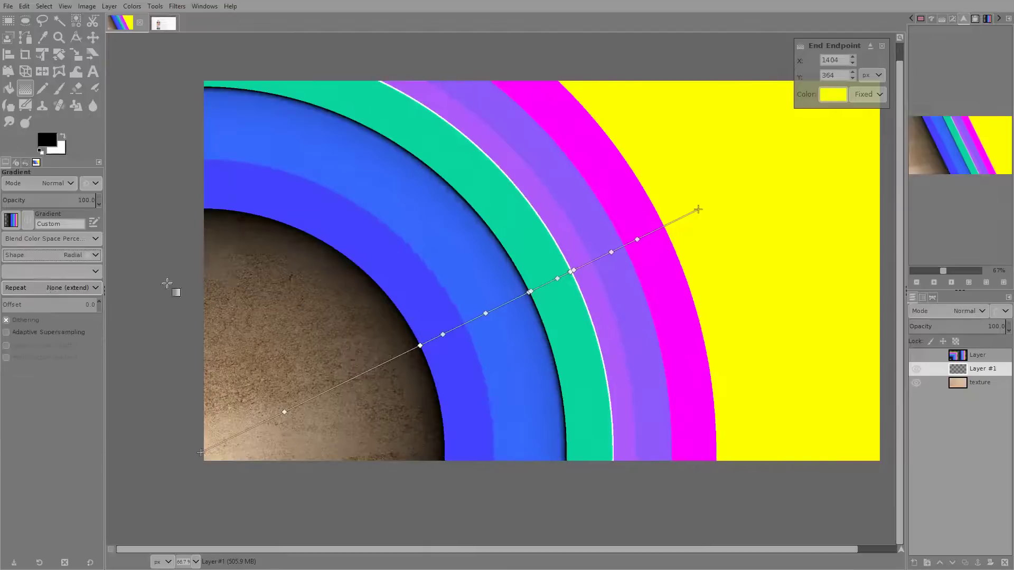
{"action": "left_click", "coordinate": [24, 258]}
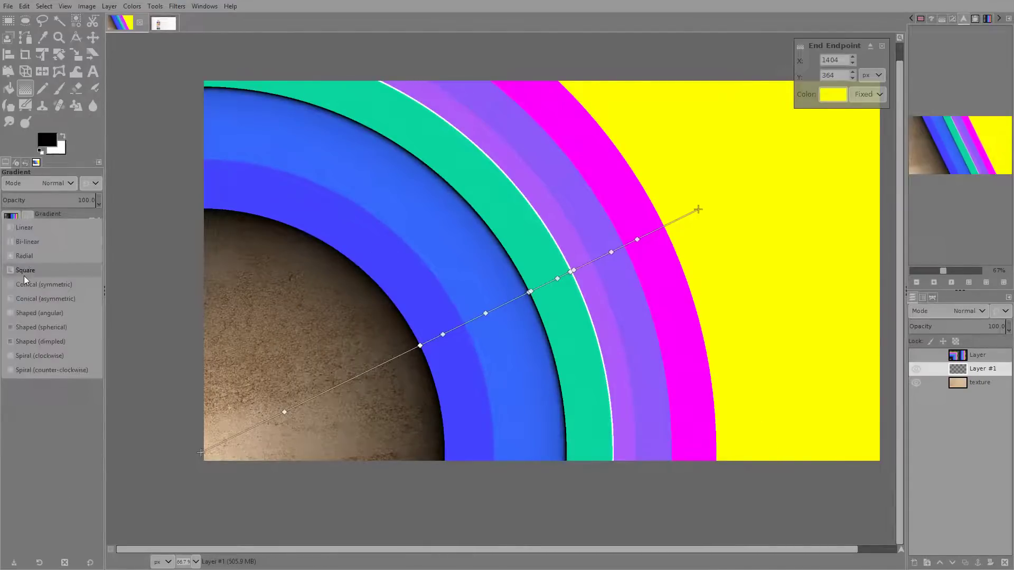
{"action": "left_click", "coordinate": [26, 271]}
{"action": "left_click_drag", "start_coordinate": [698, 209], "coordinate": [488, 305]}
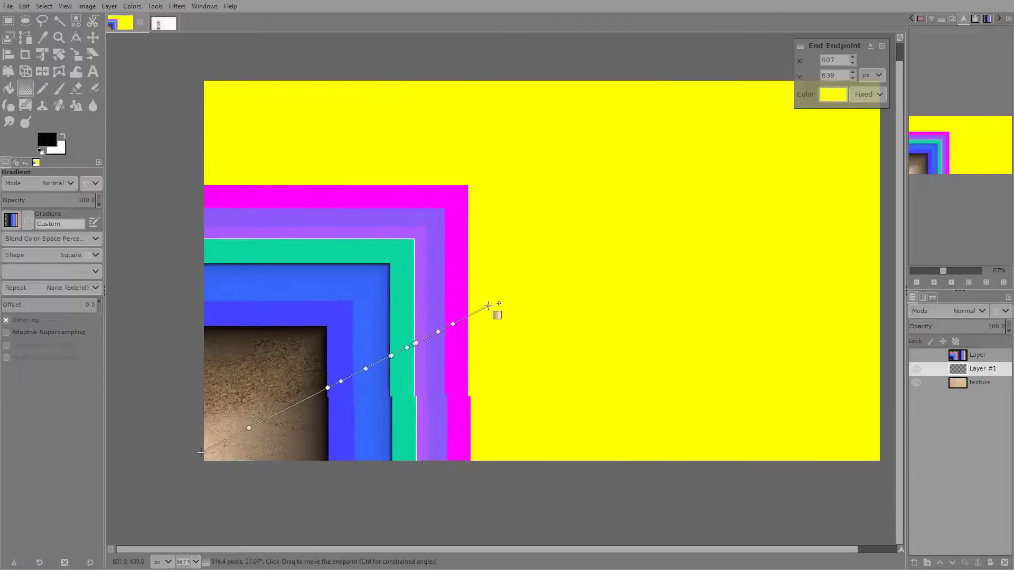
Step: Set the gradient's repeat mode to Sawtooth wave
{"action": "left_click", "coordinate": [40, 292]}
{"action": "left_click", "coordinate": [49, 305]}
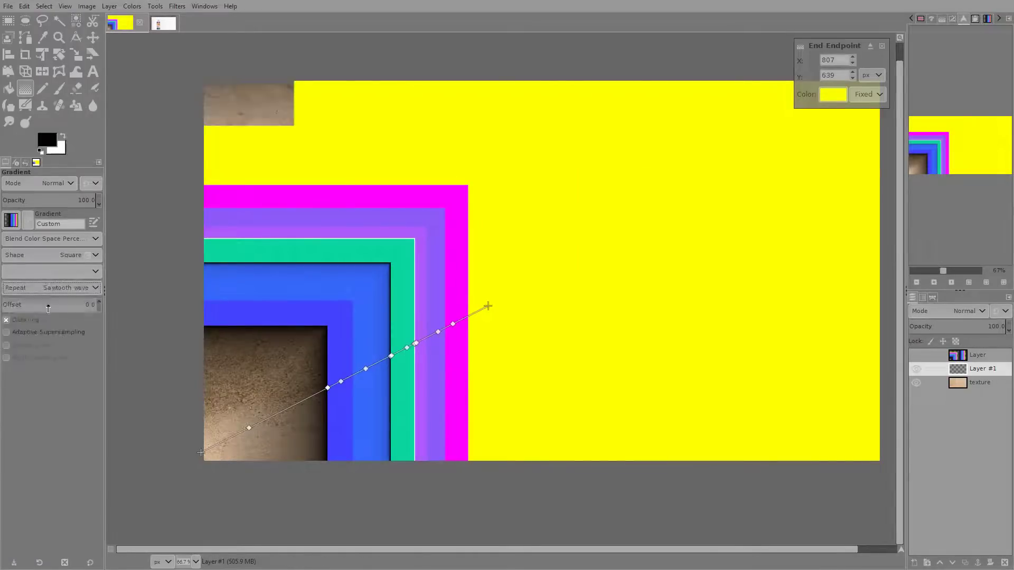
{"action": "left_click", "coordinate": [55, 288]}
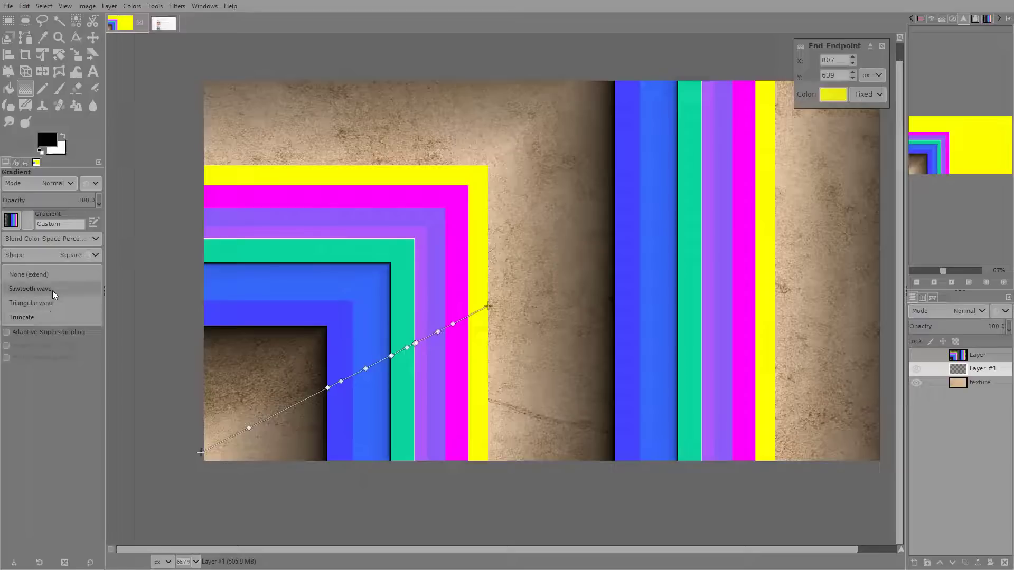
{"action": "left_click", "coordinate": [52, 289]}
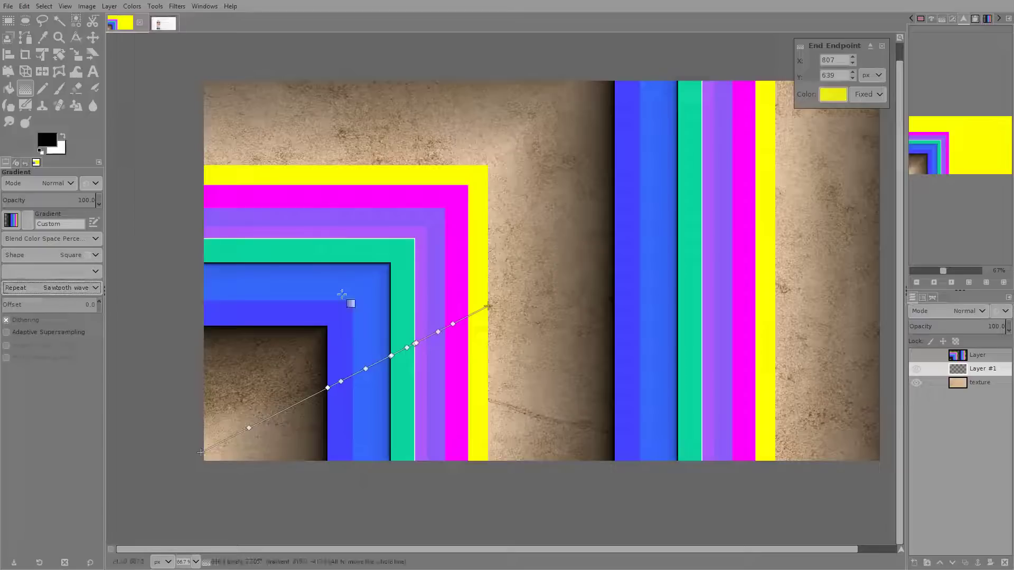
Step: Move the end endpoint in to about 219, 912 px and back out to about 747, 418 px to vary the repetition
{"action": "left_click_drag", "start_coordinate": [487, 306], "coordinate": [281, 402]}
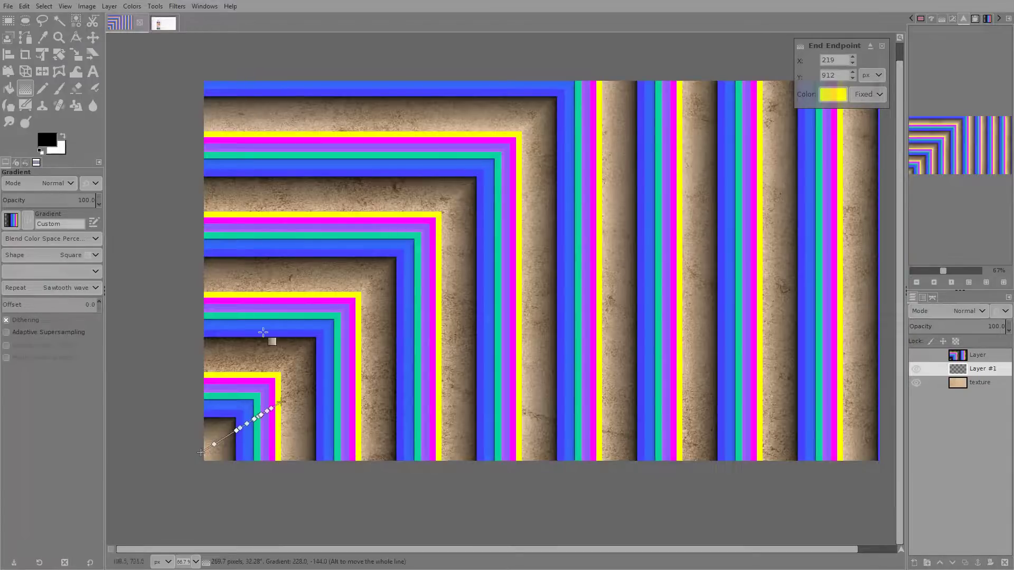
{"action": "left_click_drag", "start_coordinate": [324, 331], "coordinate": [371, 283]}
{"action": "left_click_drag", "start_coordinate": [328, 354], "coordinate": [513, 182]}
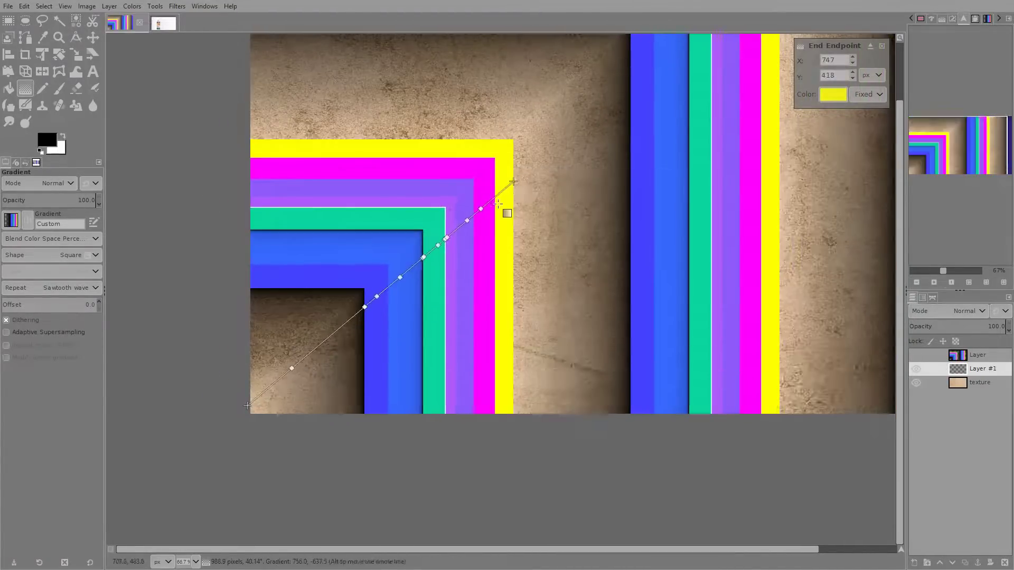
{"action": "scroll", "coordinate": [501, 221], "scroll_direction": "up", "scroll_amount": 2}
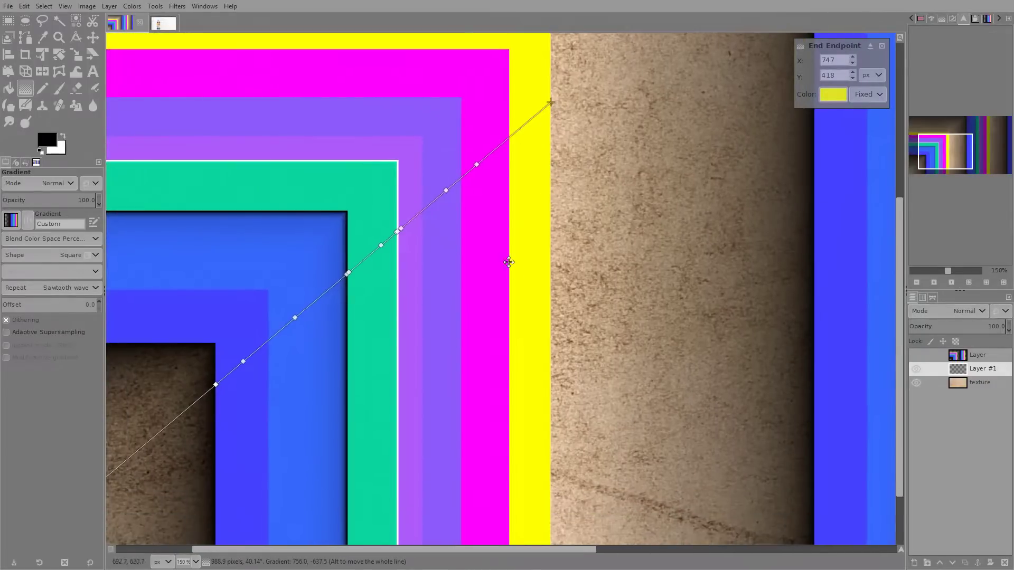
{"action": "left_click_drag", "start_coordinate": [512, 260], "coordinate": [570, 191]}
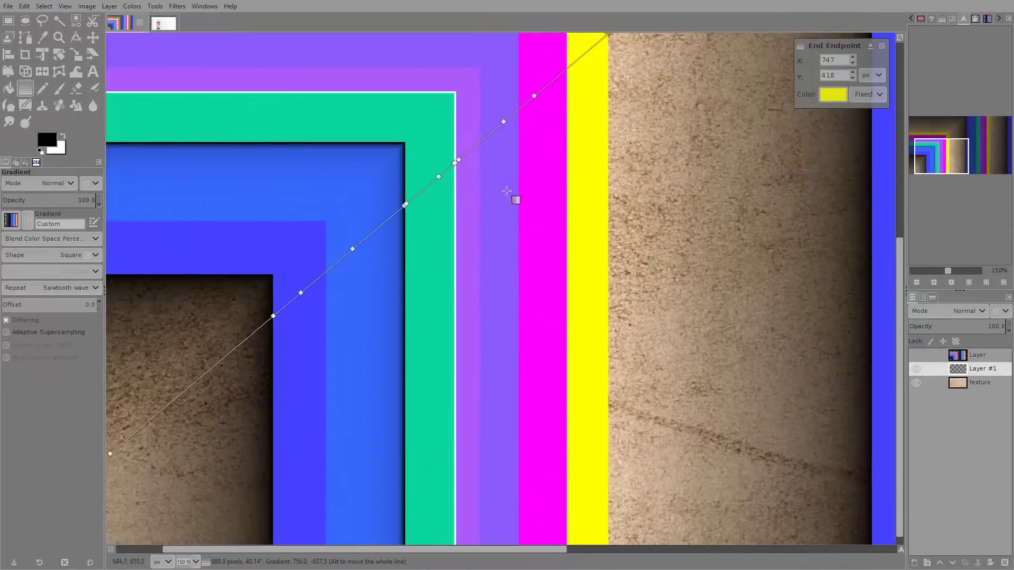
Step: Change the gradient shape to Radial
{"action": "left_click", "coordinate": [46, 238]}
{"action": "left_click", "coordinate": [47, 238]}
{"action": "left_click", "coordinate": [44, 252]}
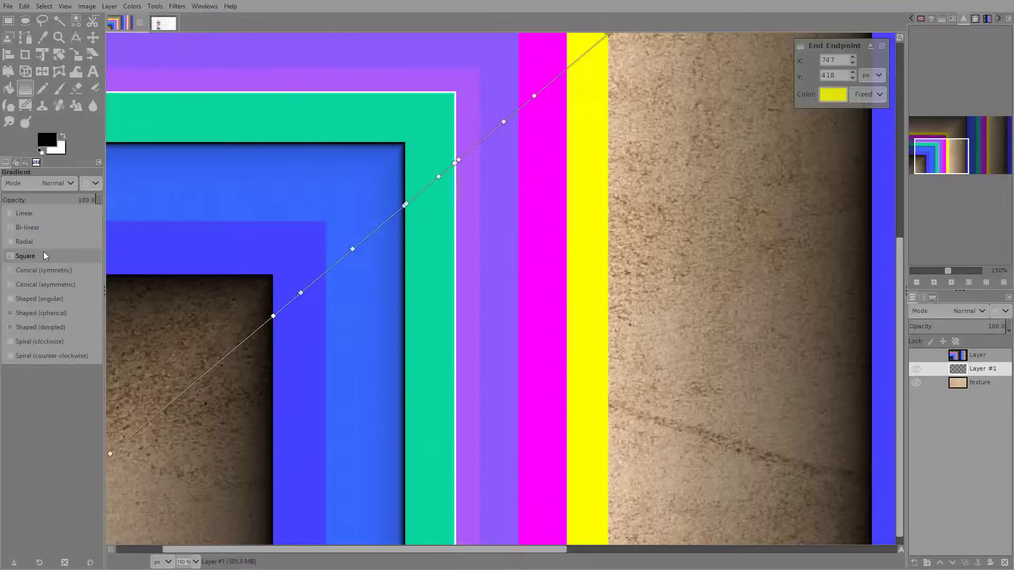
{"action": "left_click", "coordinate": [45, 243]}
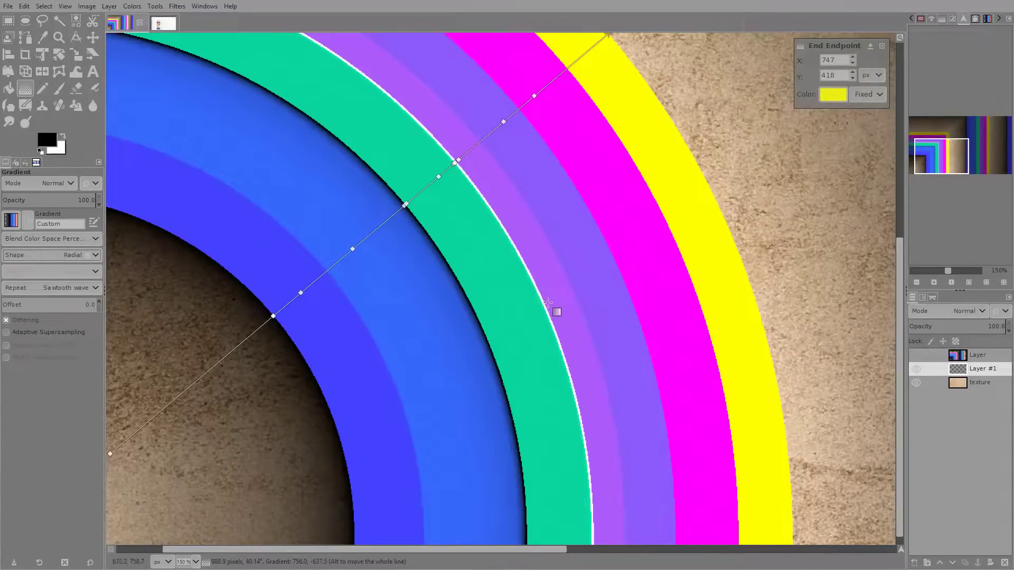
Step: Try Linear blending on the midpoint between the two inner blue bands and restore its blending to Step
{"action": "scroll", "coordinate": [548, 301], "scroll_direction": "up", "scroll_amount": 4}
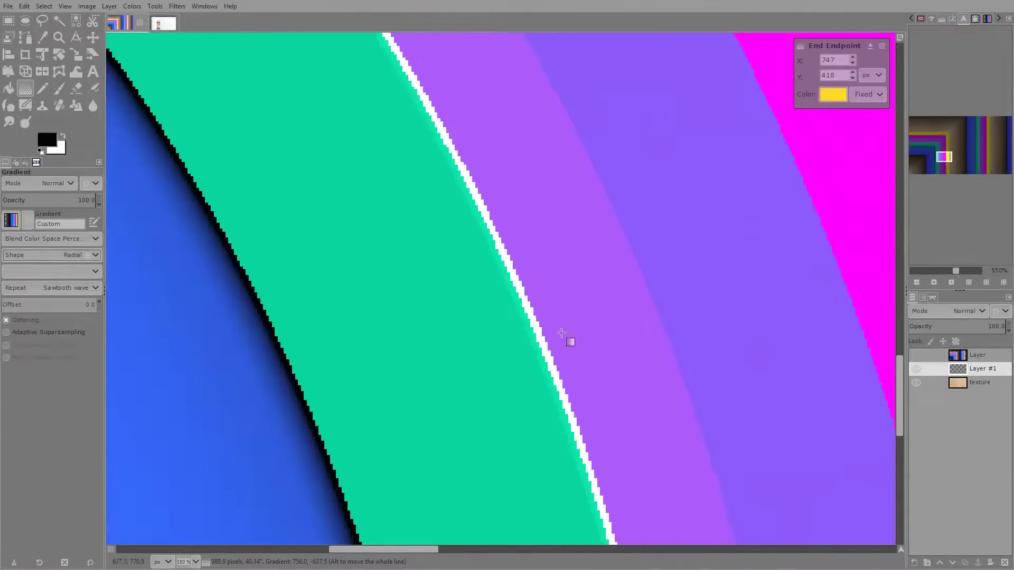
{"action": "scroll", "coordinate": [541, 314], "scroll_direction": "left", "scroll_amount": 6}
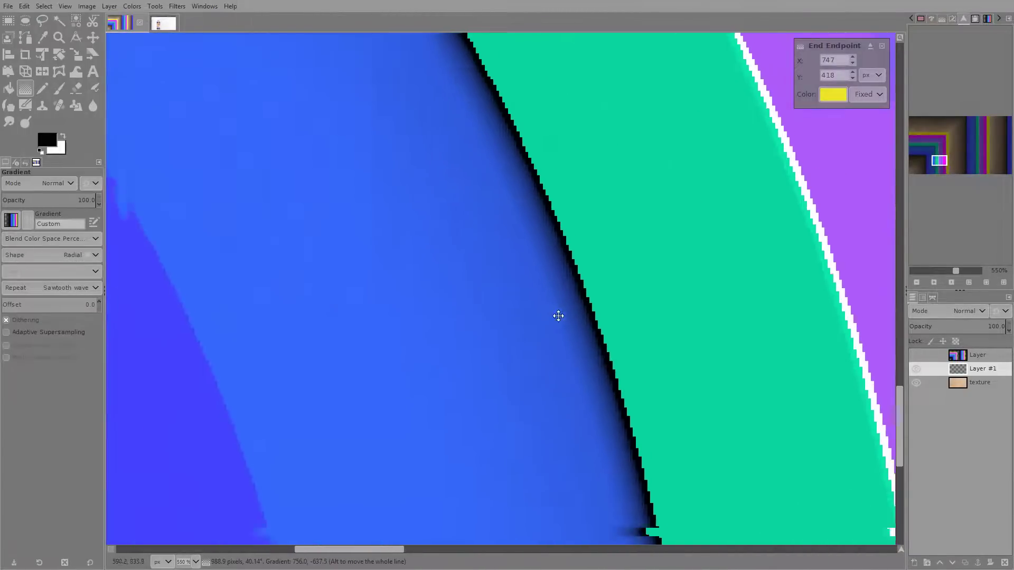
{"action": "scroll", "coordinate": [531, 313], "scroll_direction": "left", "scroll_amount": 5}
{"action": "scroll", "coordinate": [484, 340], "scroll_direction": "up", "scroll_amount": 2}
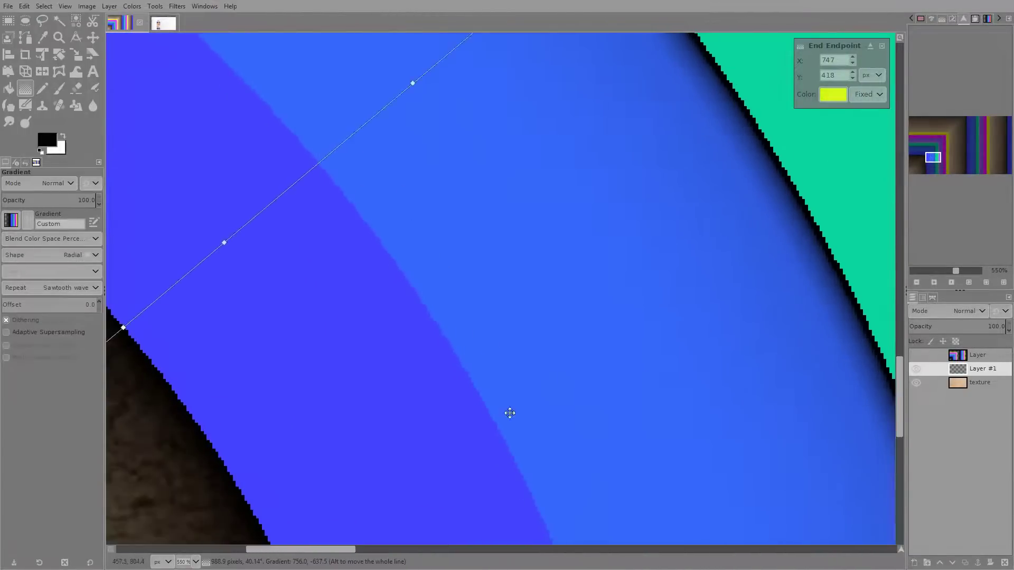
{"action": "left_click", "coordinate": [340, 218]}
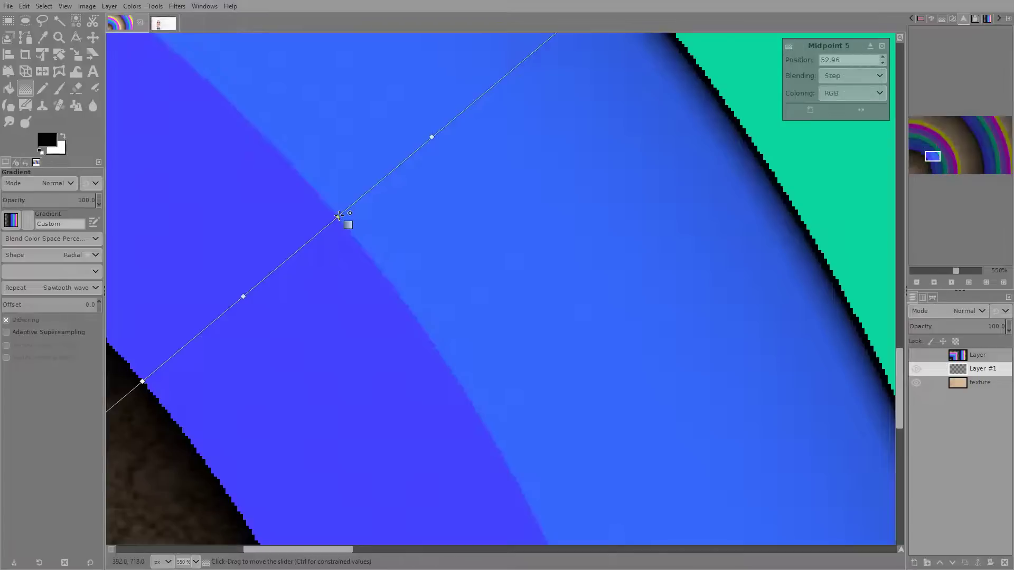
{"action": "left_click", "coordinate": [837, 75]}
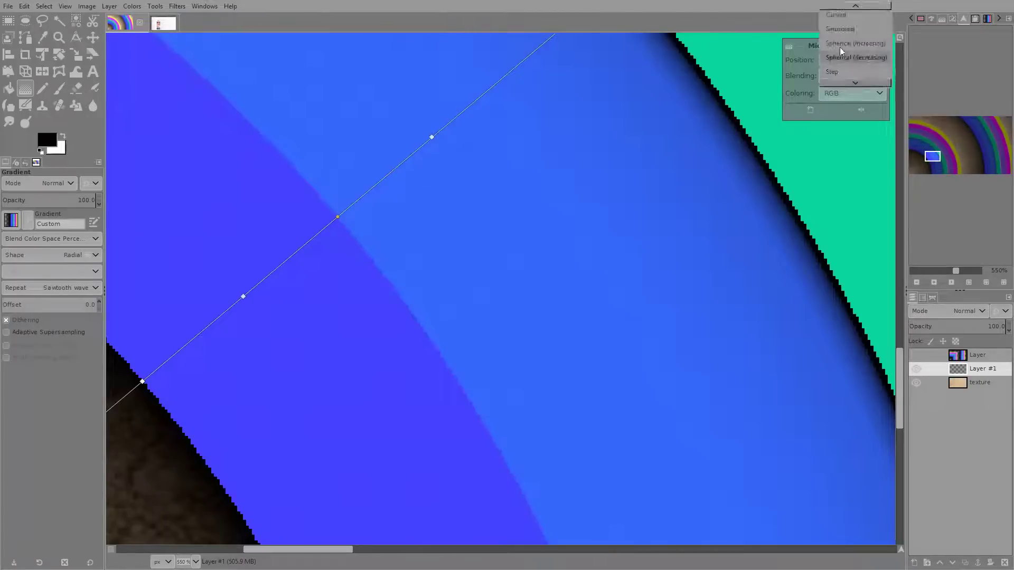
{"action": "left_click", "coordinate": [840, 18]}
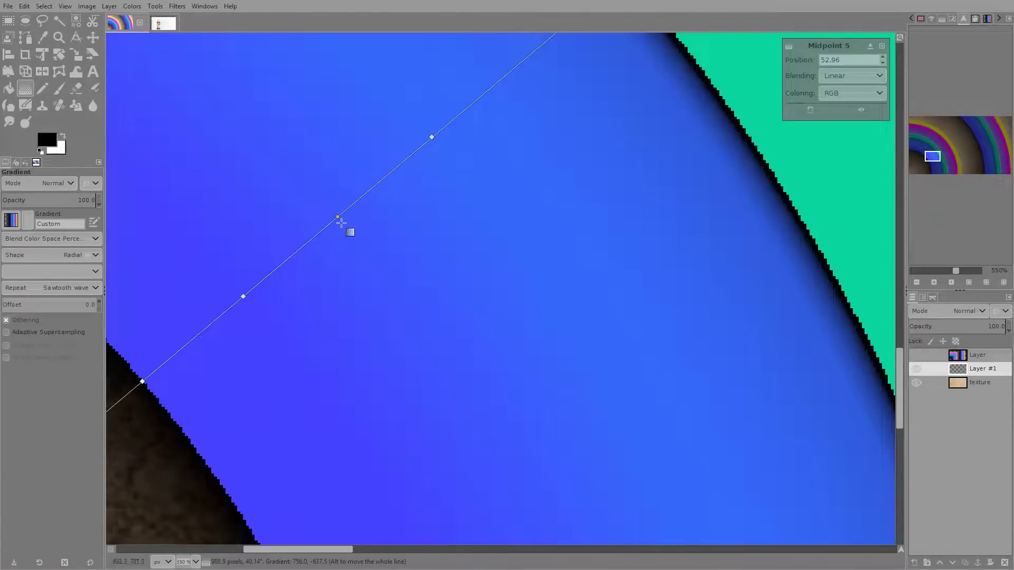
{"action": "left_click", "coordinate": [832, 78]}
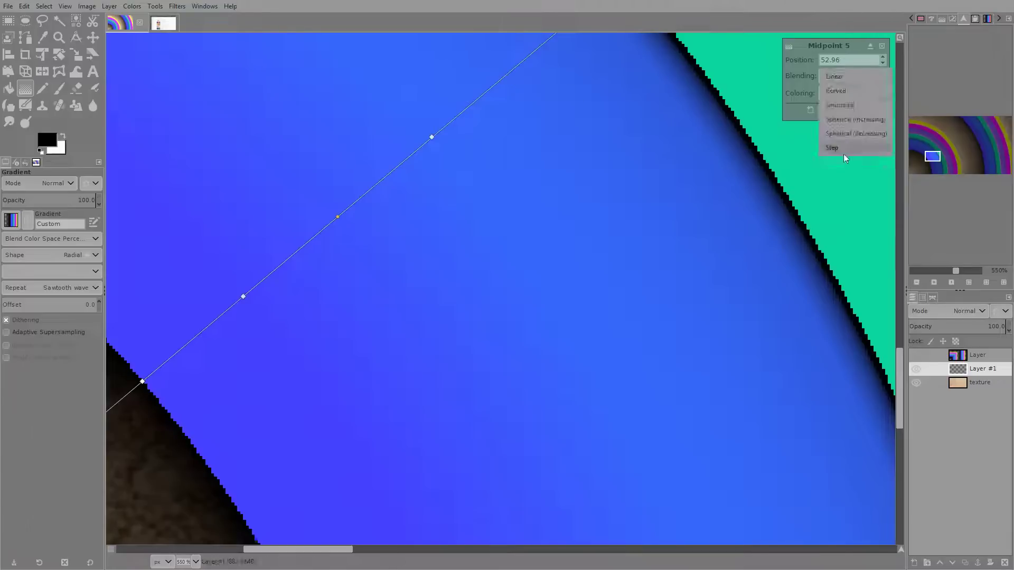
{"action": "left_click", "coordinate": [840, 144]}
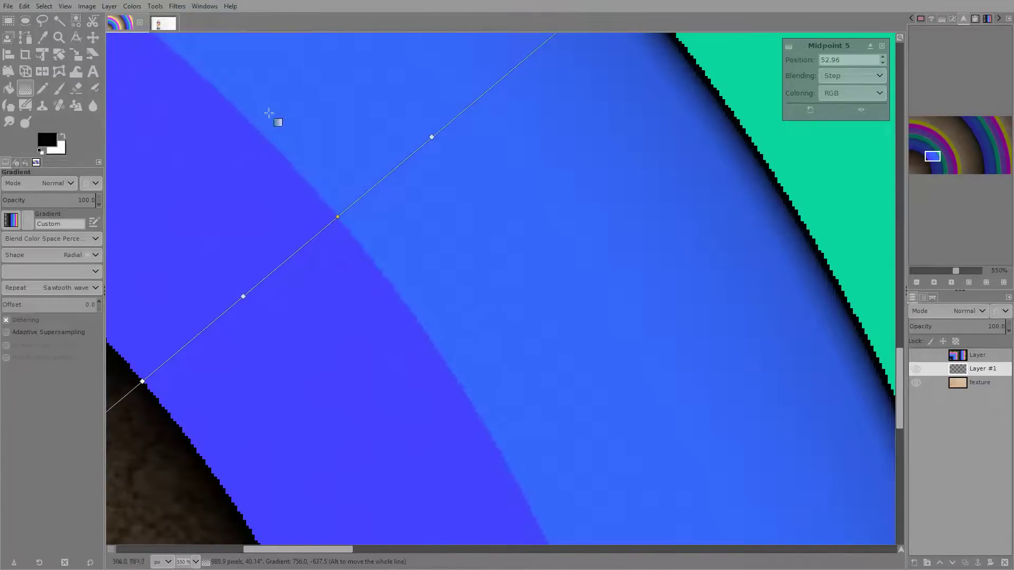
Step: Enable Adaptive Supersampling for the radial gradient to smooth the jagged edges between its hard colour bands
{"action": "left_click_drag", "start_coordinate": [758, 122], "coordinate": [597, 261]}
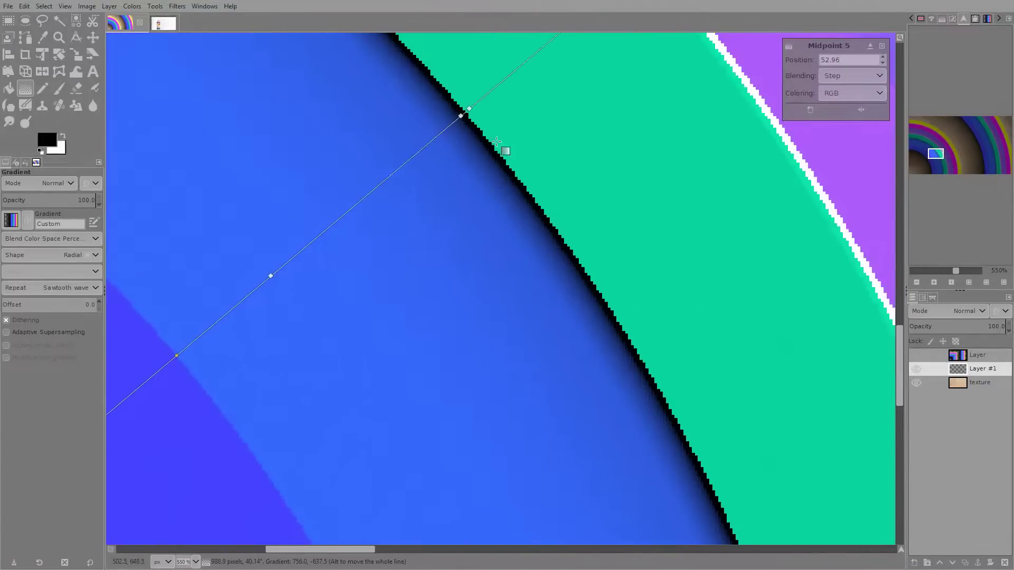
{"action": "scroll", "coordinate": [461, 280], "scroll_direction": "down", "scroll_amount": 4}
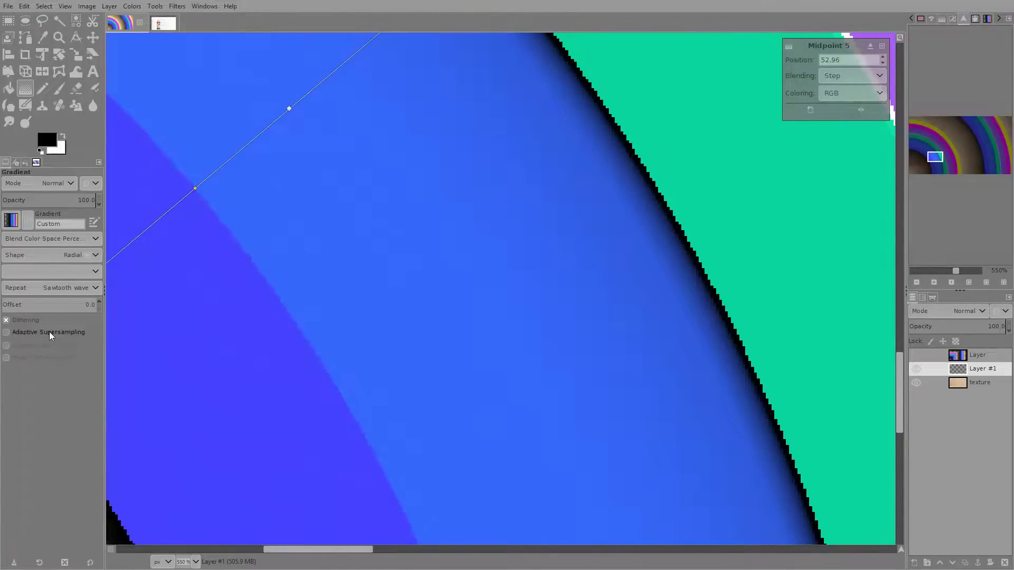
{"action": "left_click", "coordinate": [7, 333]}
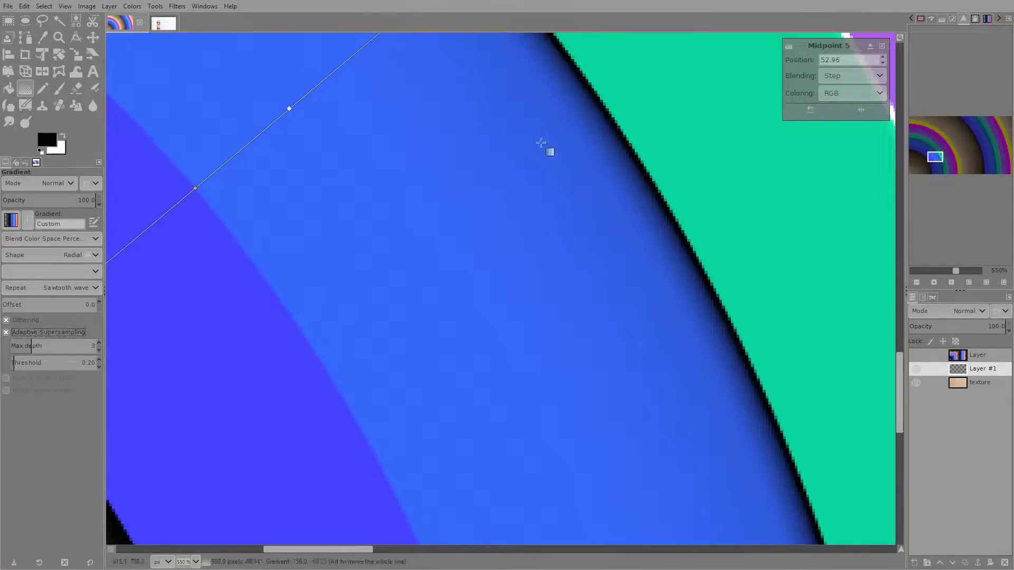
{"action": "left_click_drag", "start_coordinate": [723, 266], "coordinate": [536, 374]}
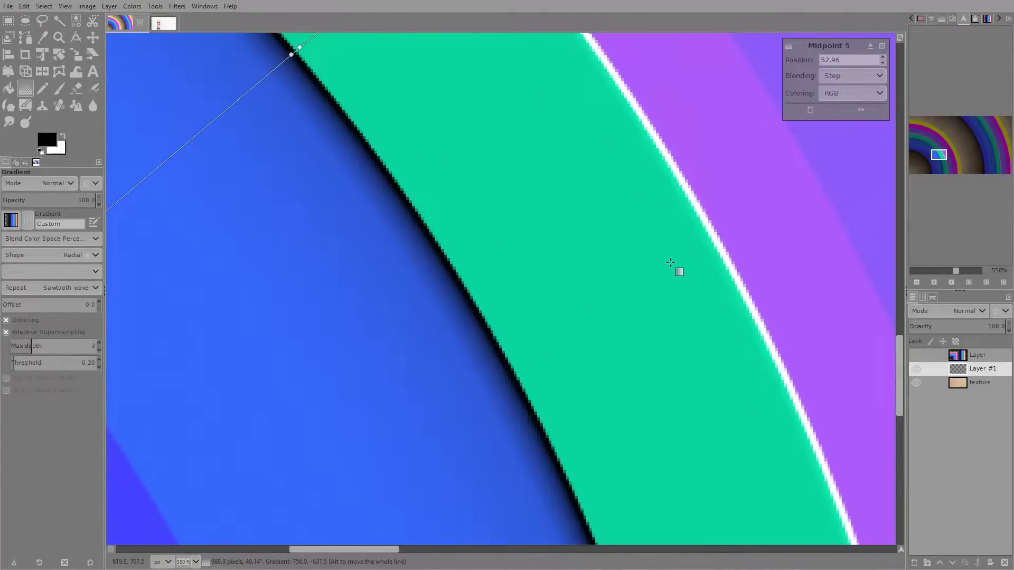
{"action": "scroll", "coordinate": [670, 262], "scroll_direction": "down", "scroll_amount": 6}
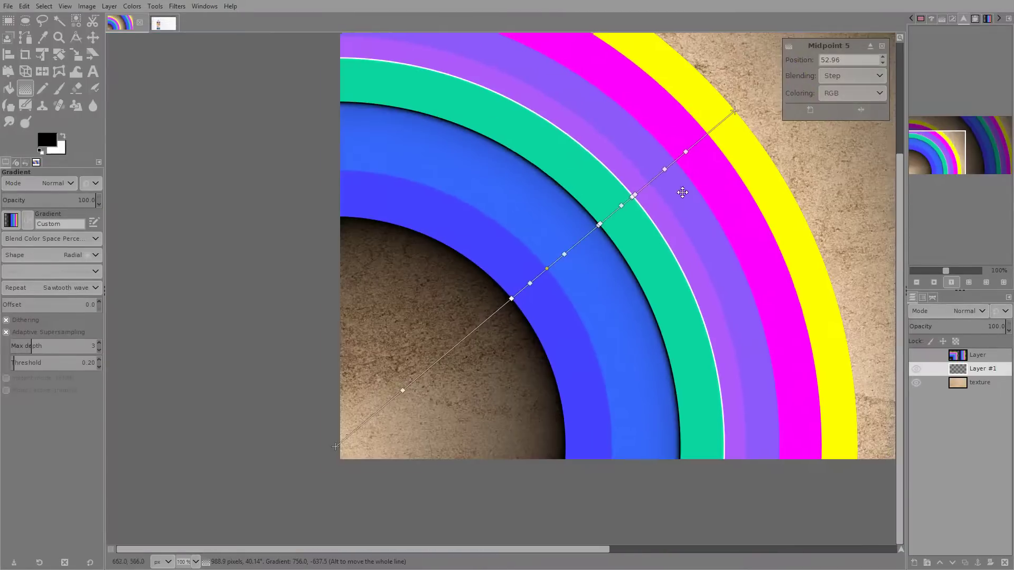
Step: Select the gradient's end endpoint and commit the repeating radial gradient to Layer #1
{"action": "left_click_drag", "start_coordinate": [659, 202], "coordinate": [416, 285]}
{"action": "scroll", "coordinate": [486, 256], "scroll_direction": "down", "scroll_amount": 2}
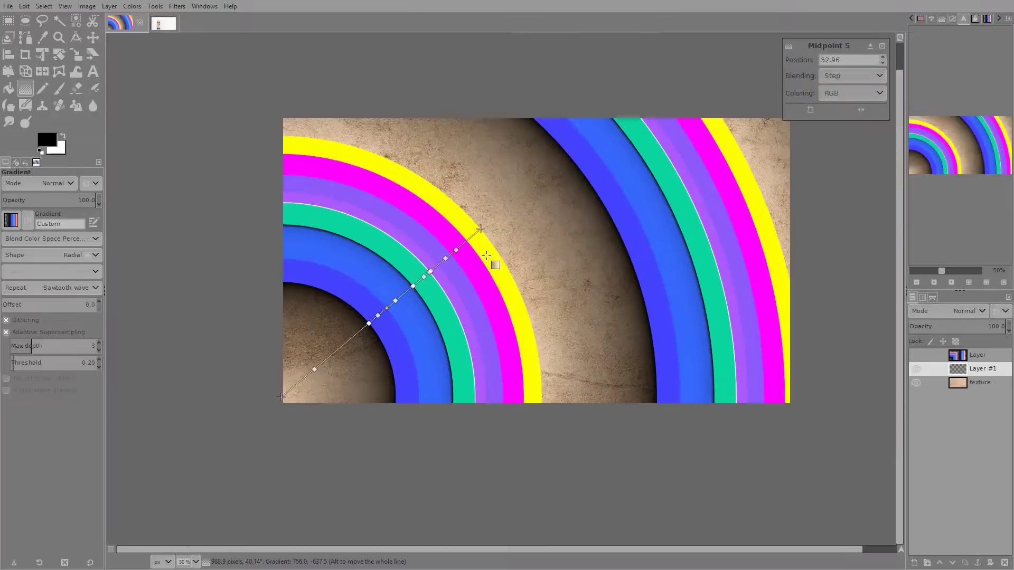
{"action": "scroll", "coordinate": [507, 244], "scroll_direction": "up", "scroll_amount": 1}
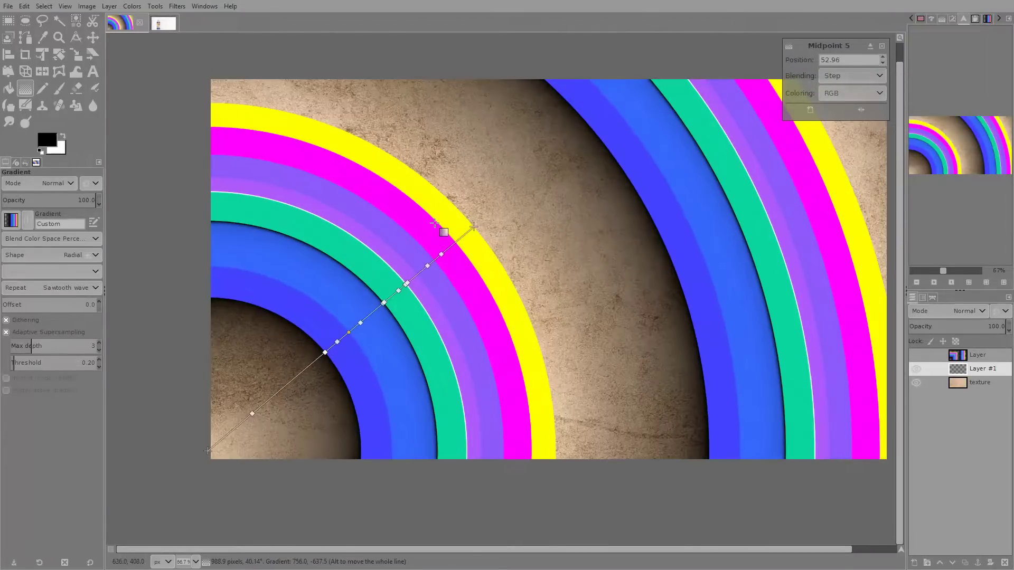
{"action": "left_click", "coordinate": [473, 225]}
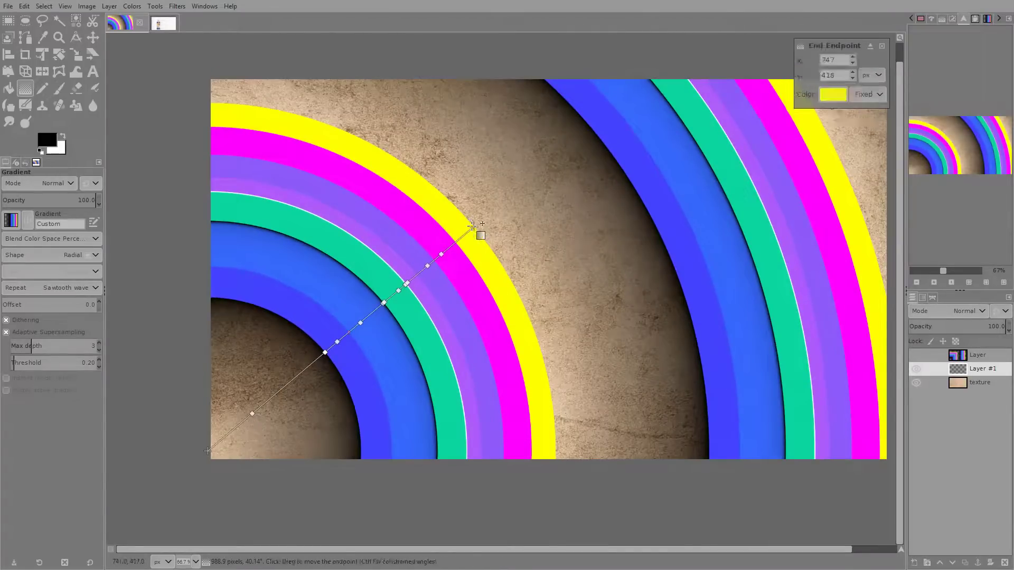
{"action": "key", "text": "Return"}
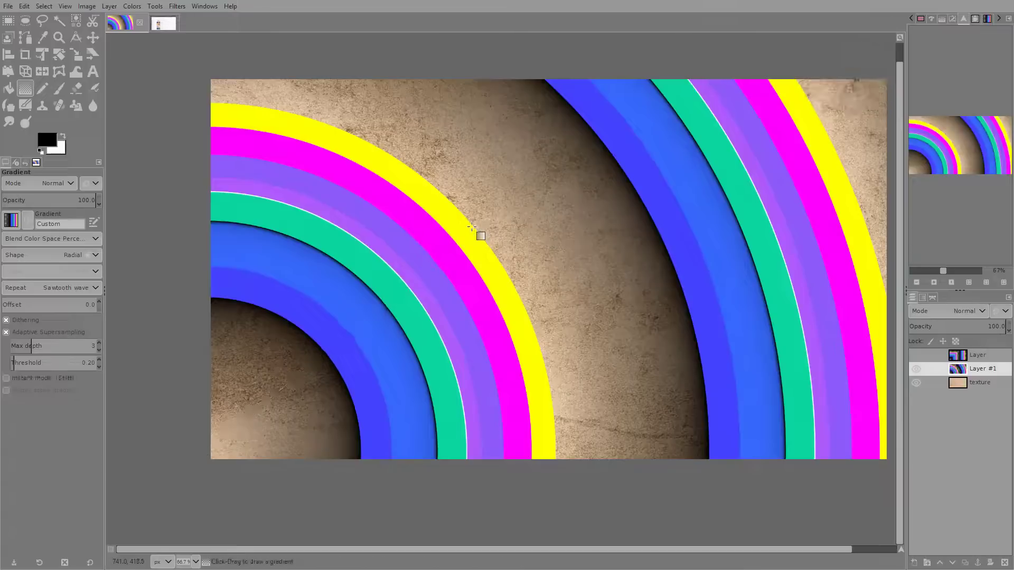
{"action": "left_click_drag", "start_coordinate": [348, 342], "coordinate": [347, 305]}
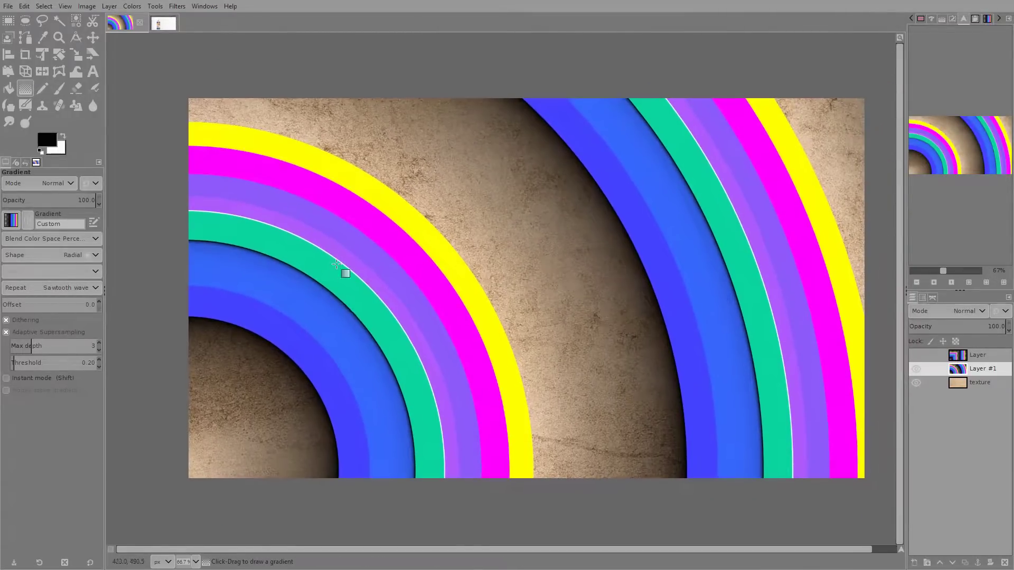
{"action": "scroll", "coordinate": [329, 238], "scroll_direction": "up", "scroll_amount": 1}
{"action": "left_click_drag", "start_coordinate": [364, 231], "coordinate": [314, 257]}
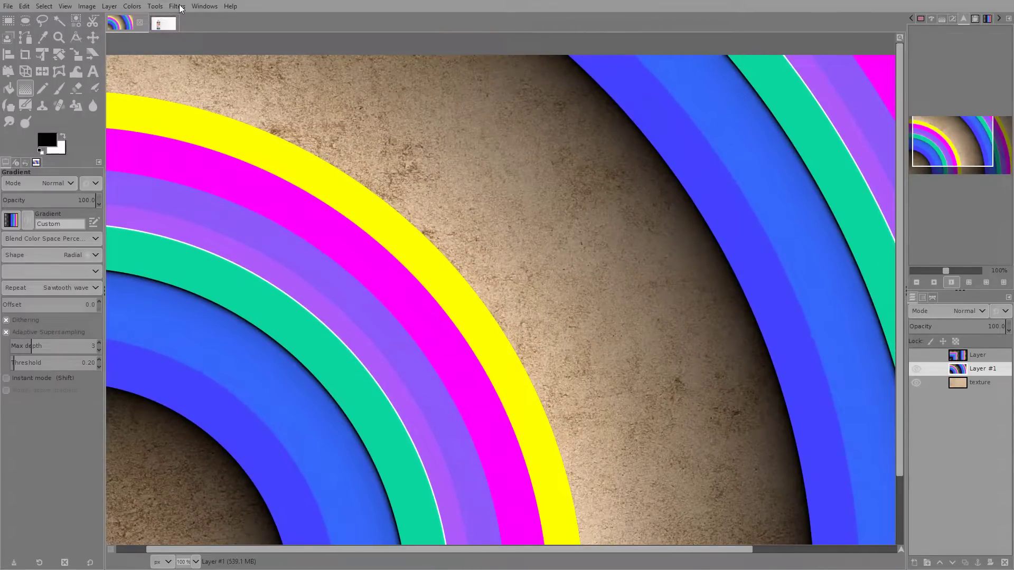
{"action": "left_click", "coordinate": [177, 6]}
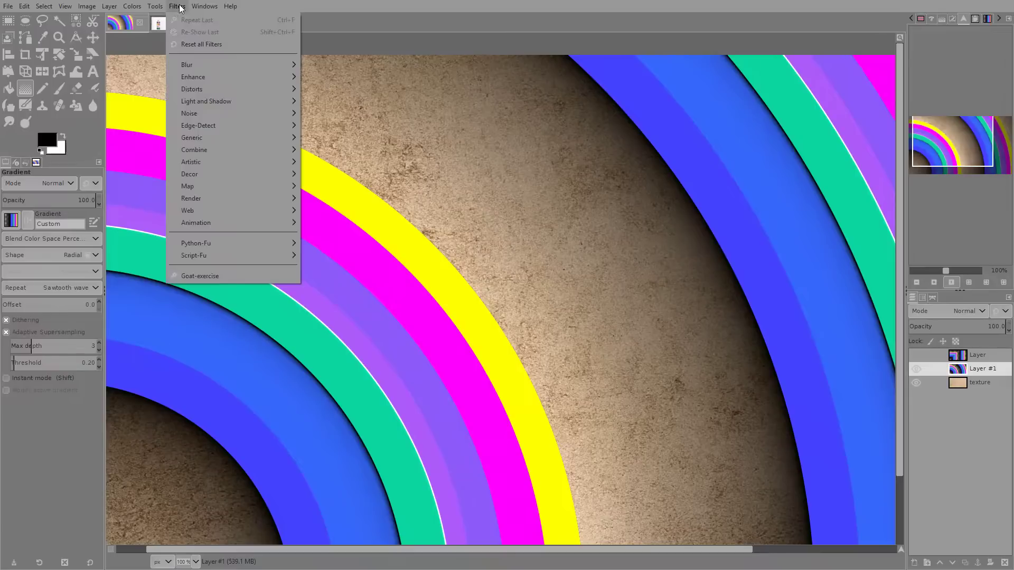
{"action": "mouse_move", "coordinate": [190, 75]}
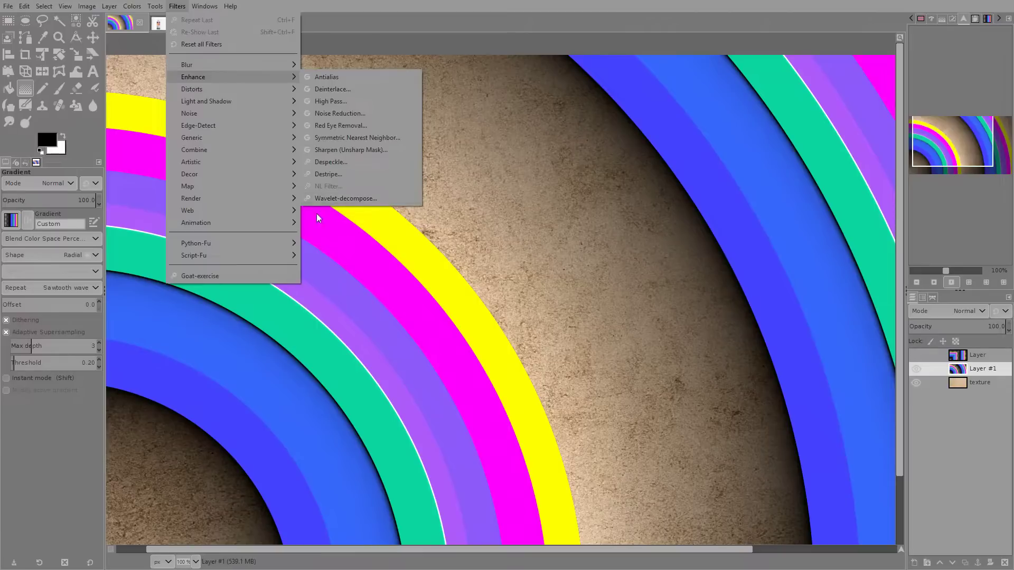
{"action": "left_click", "coordinate": [458, 227]}
{"action": "left_click_drag", "start_coordinate": [452, 225], "coordinate": [406, 205]}
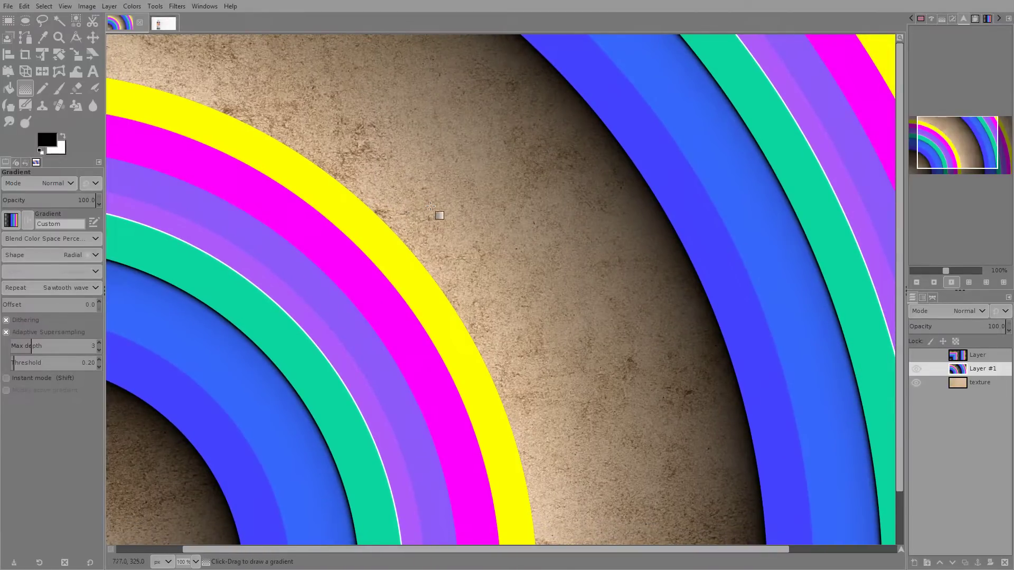